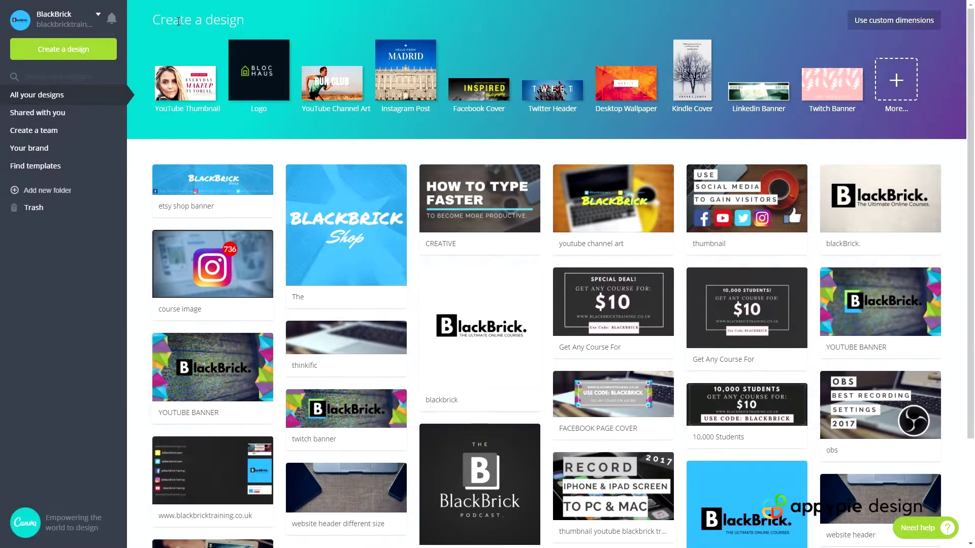
- Expand the Create a design row to list every available design type
click(881, 94)
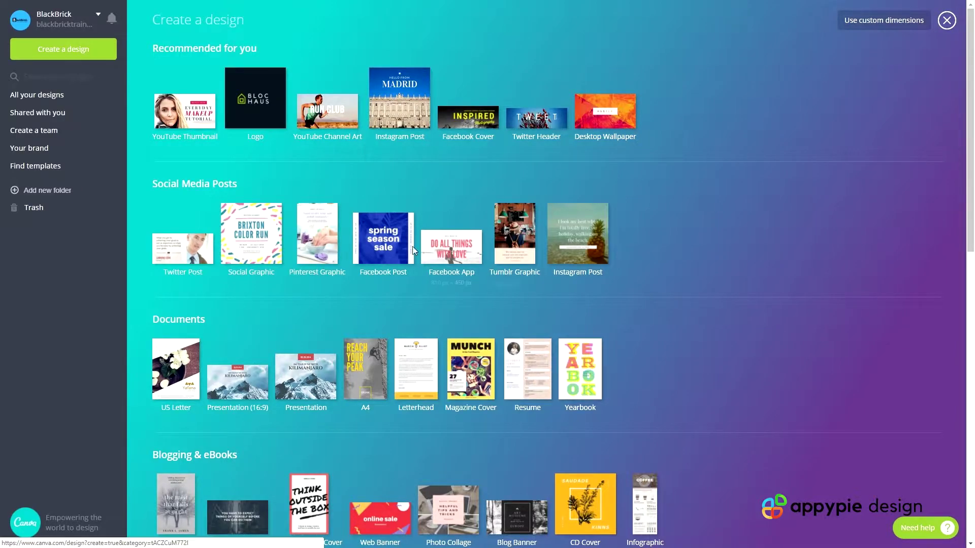
- Browse the design categories and start a Facebook Post design at 940 × 788 px
scroll(413, 249, down, 5)
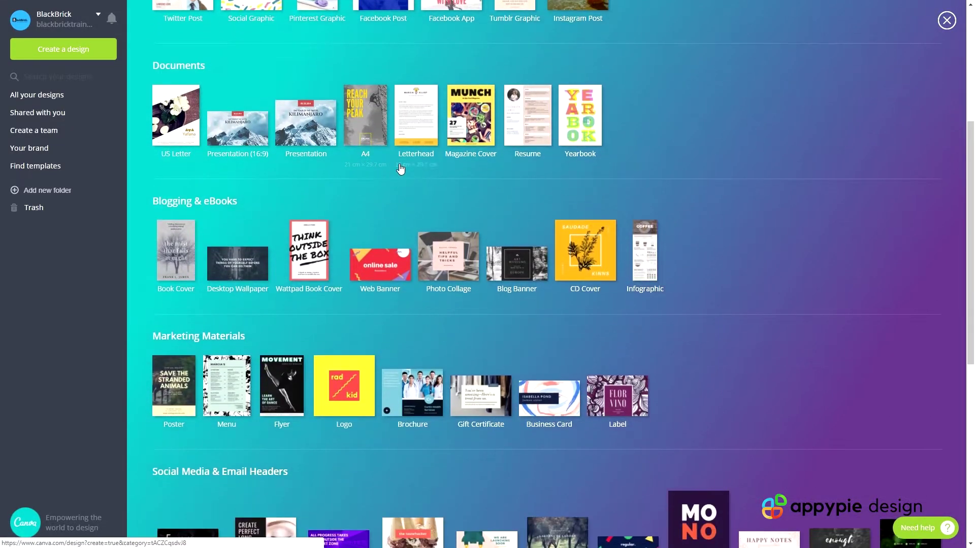
scroll(400, 169, down, 5)
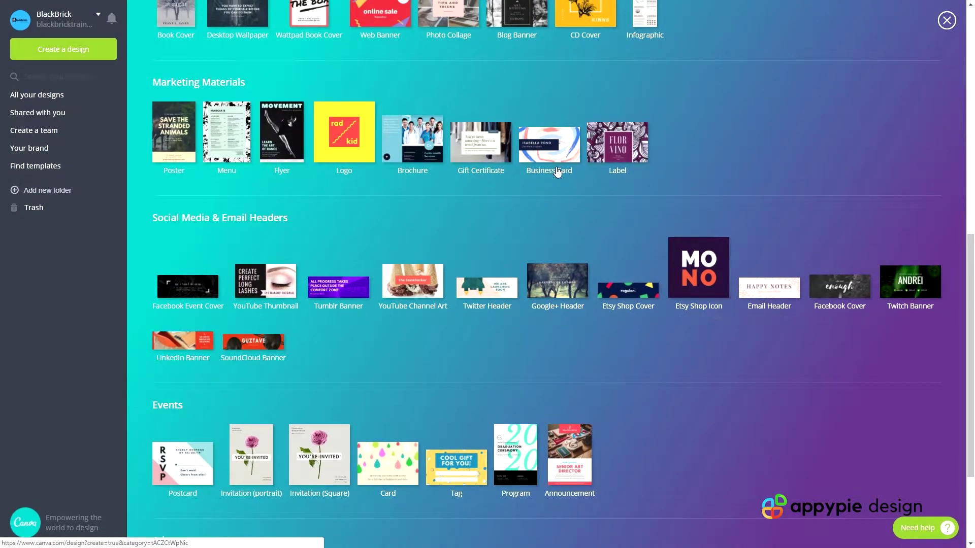
scroll(558, 304, down, 3)
scroll(376, 293, up, 3)
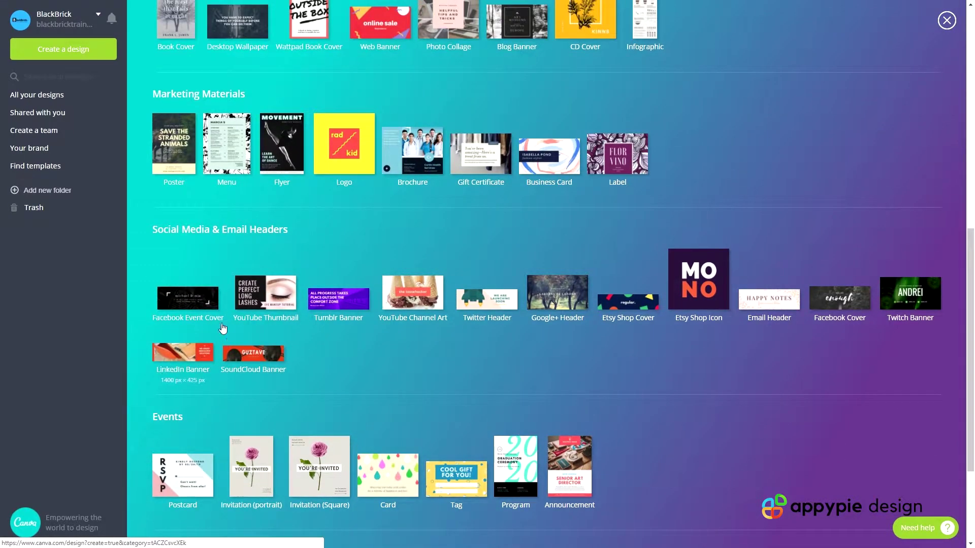
scroll(167, 173, up, 3)
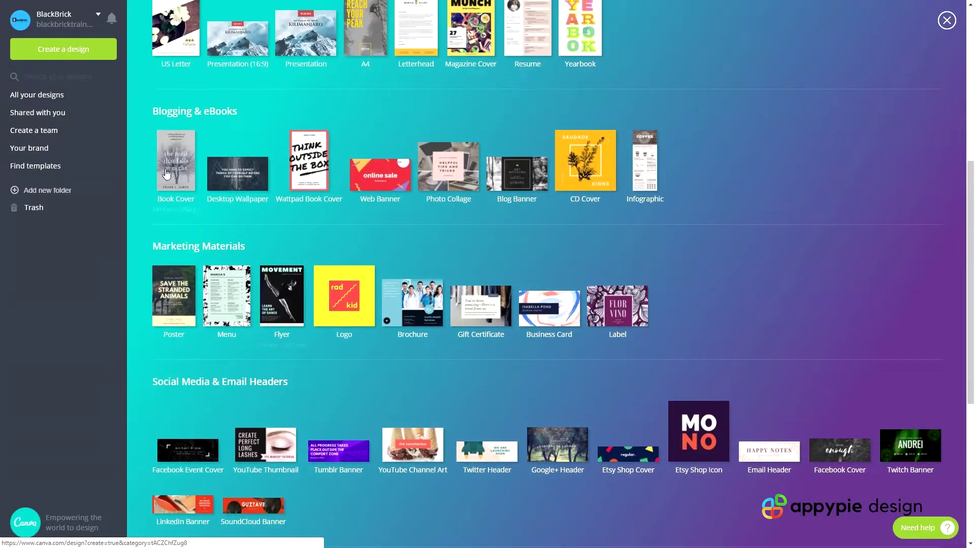
scroll(495, 205, up, 2)
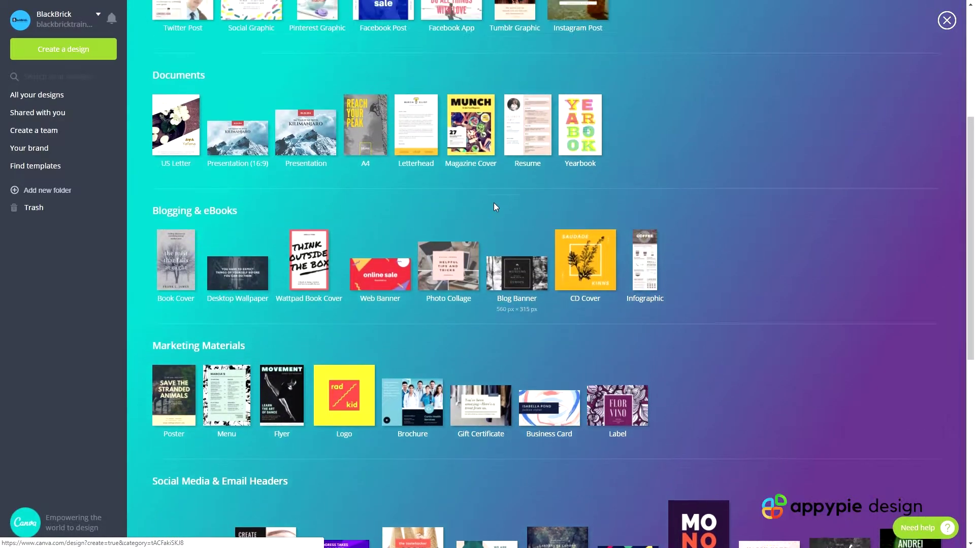
scroll(493, 203, up, 2)
scroll(366, 136, up, 1)
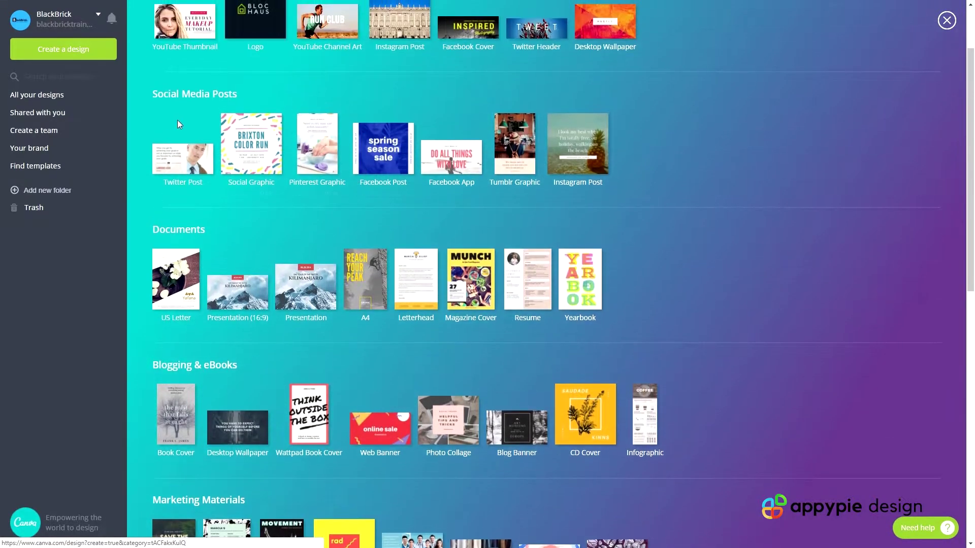
scroll(236, 165, up, 2)
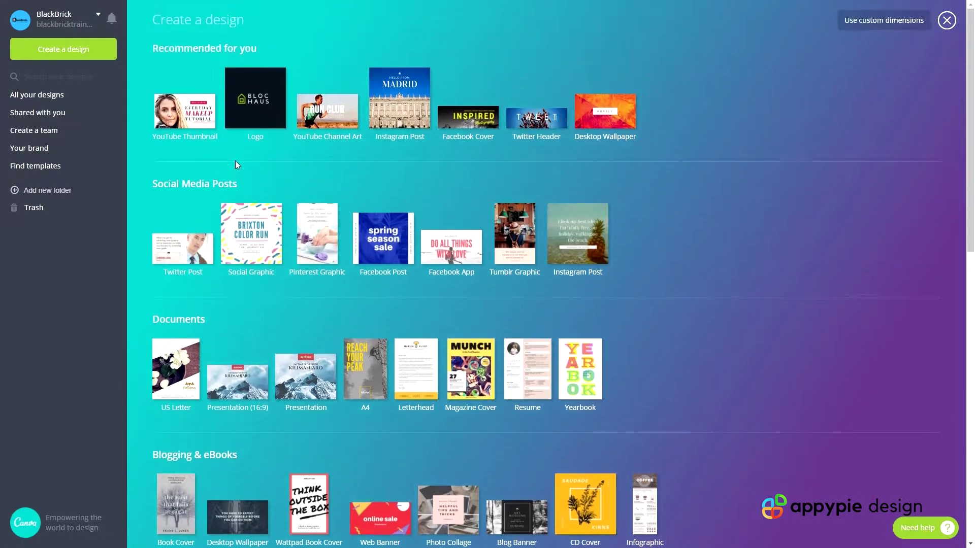
drag(157, 184, 256, 189)
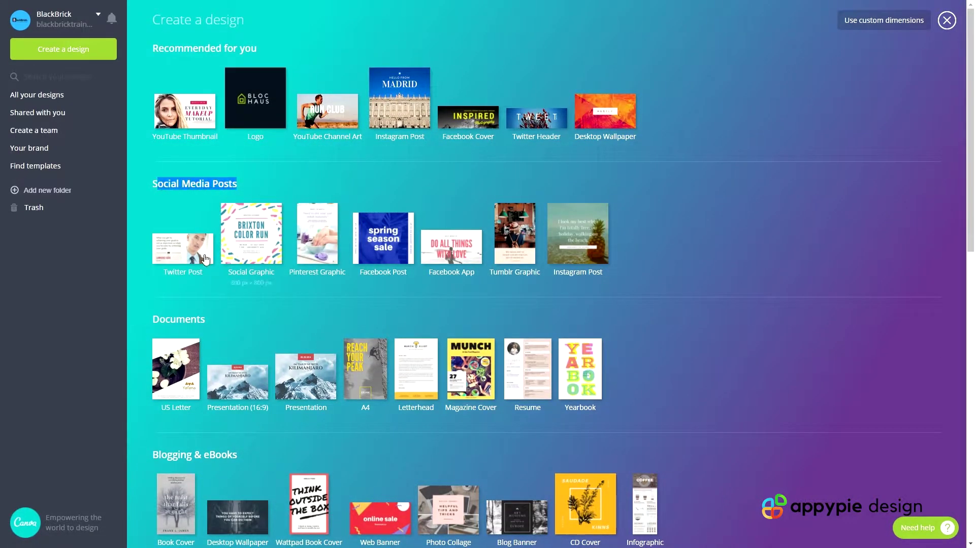
click(382, 246)
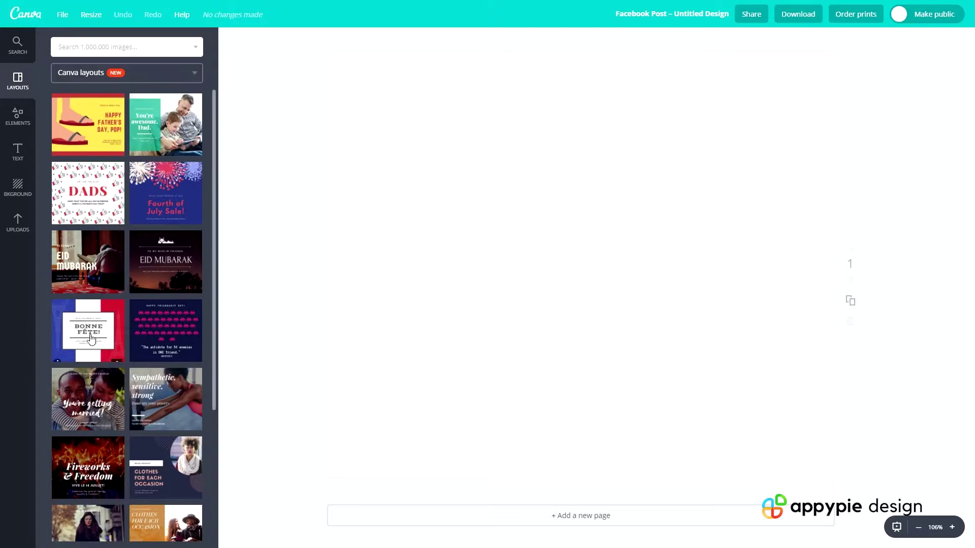
- Scroll through the Canva layouts thumbnails beside the blank Facebook post page
scroll(127, 327, down, 4)
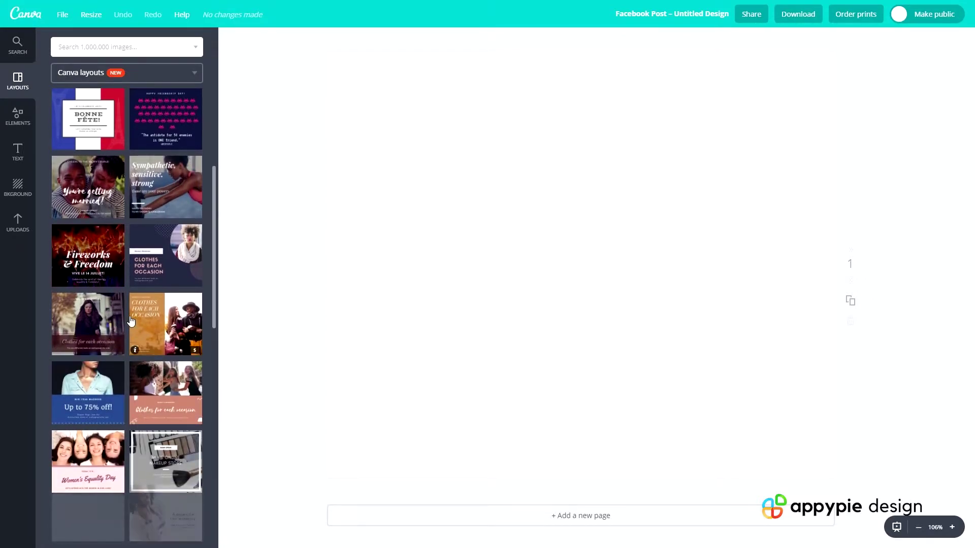
scroll(127, 323, down, 5)
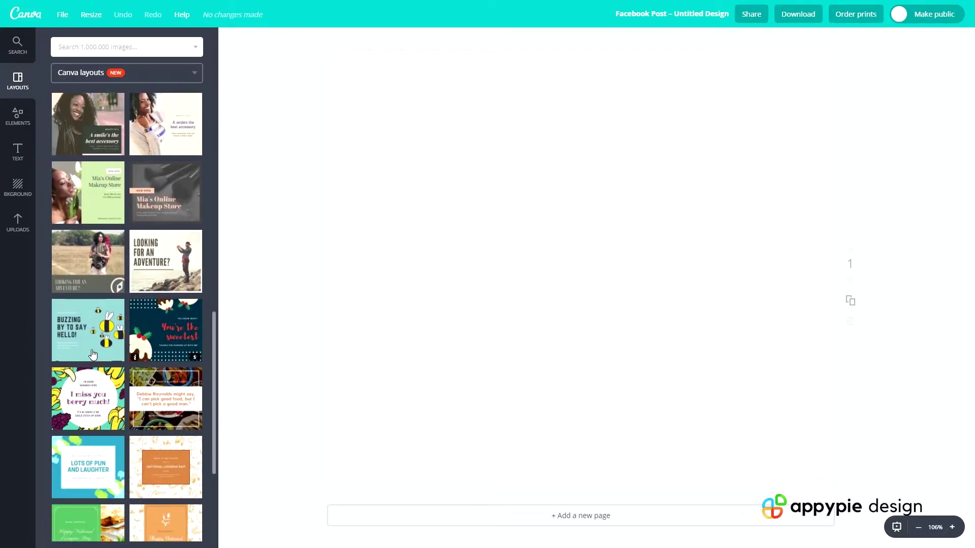
scroll(158, 412, down, 1)
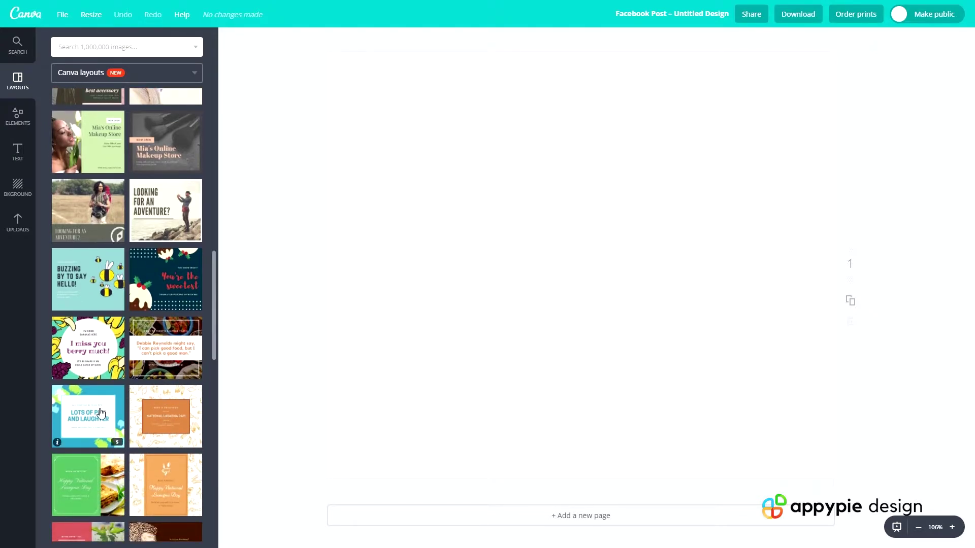
scroll(167, 396, down, 3)
scroll(179, 382, down, 6)
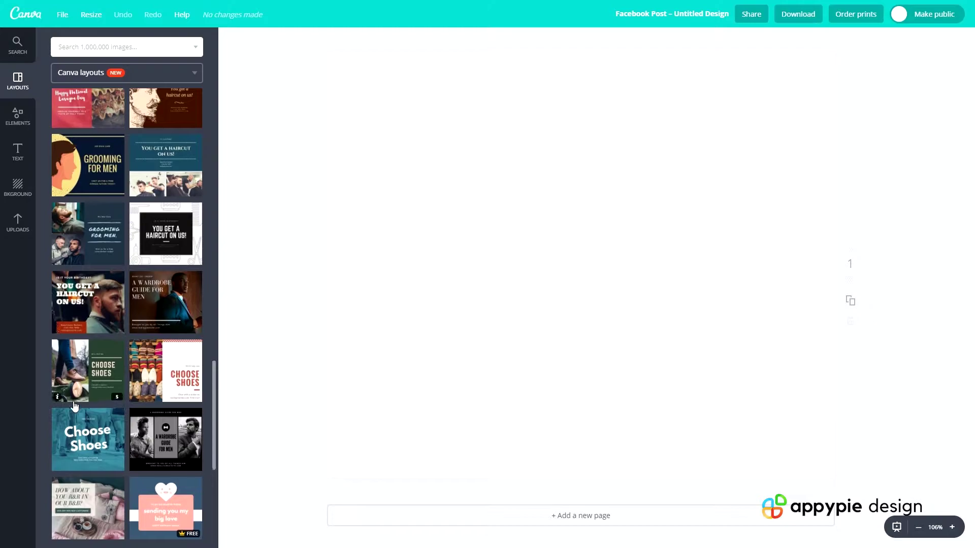
scroll(136, 199, down, 7)
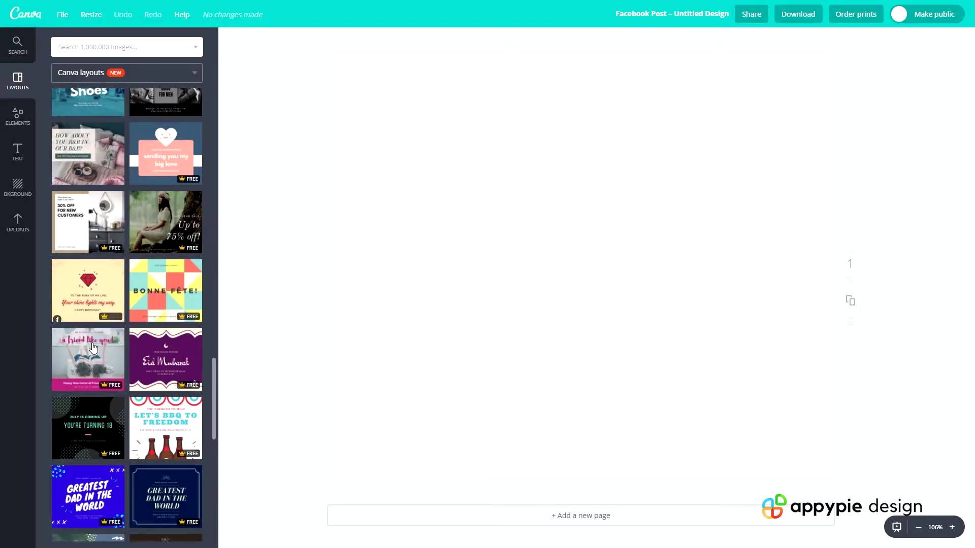
scroll(136, 200, down, 1)
scroll(157, 137, up, 14)
scroll(158, 137, up, 15)
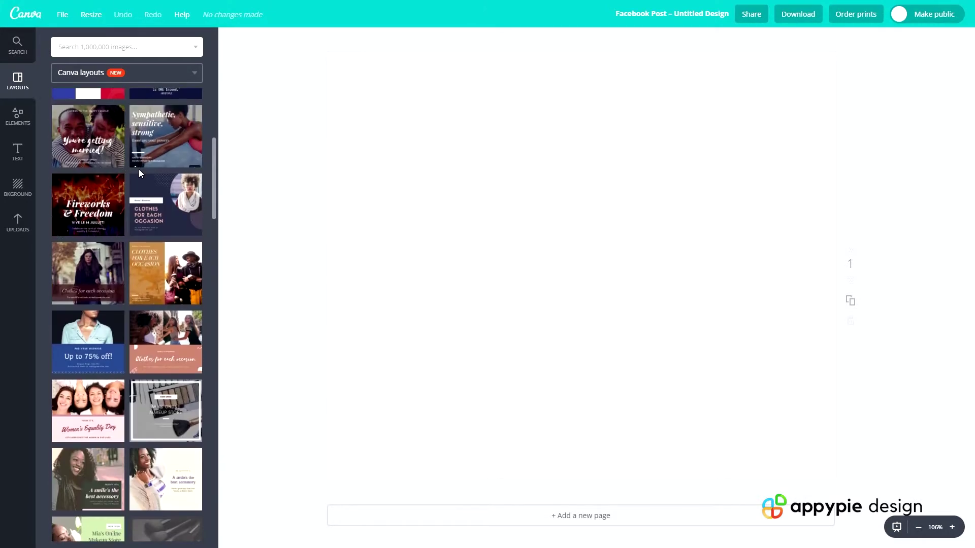
scroll(105, 157, down, 20)
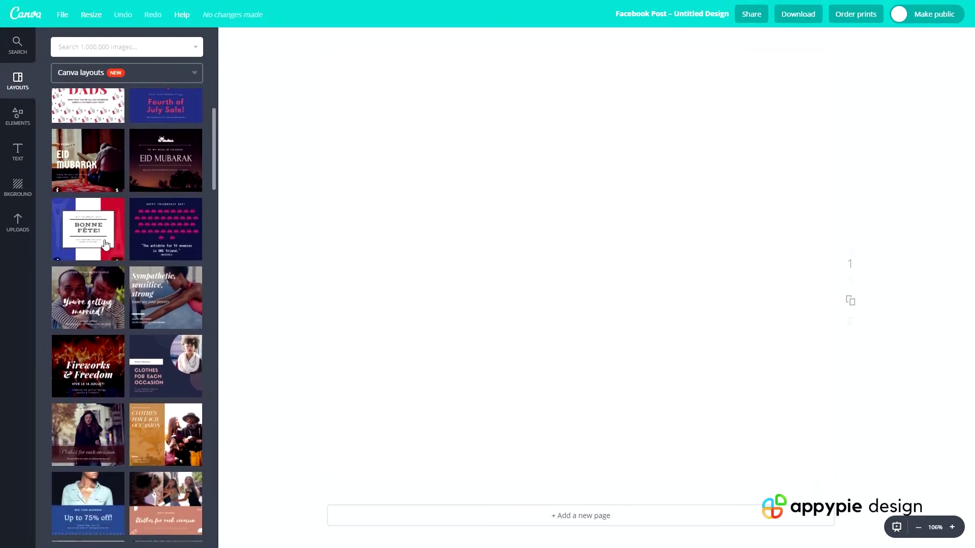
scroll(61, 280, down, 8)
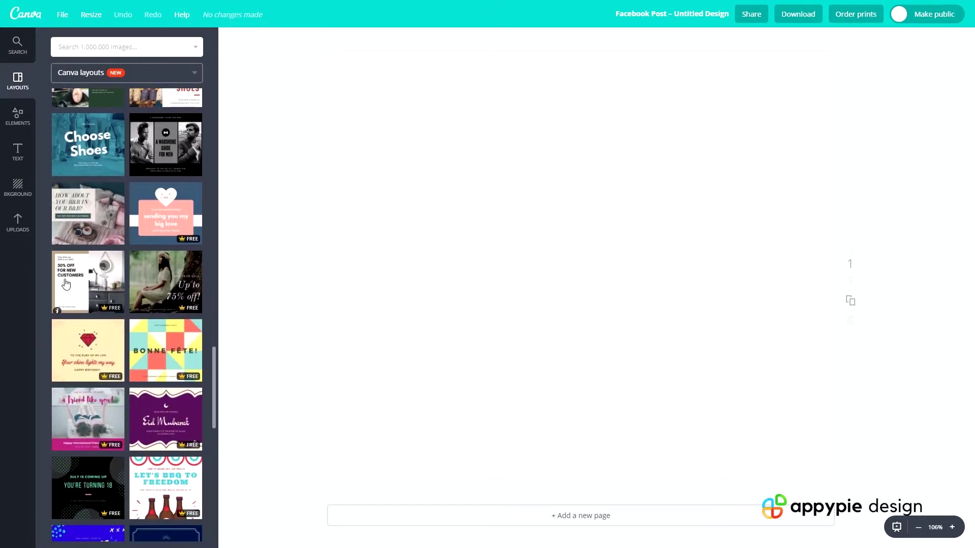
scroll(114, 159, up, 4)
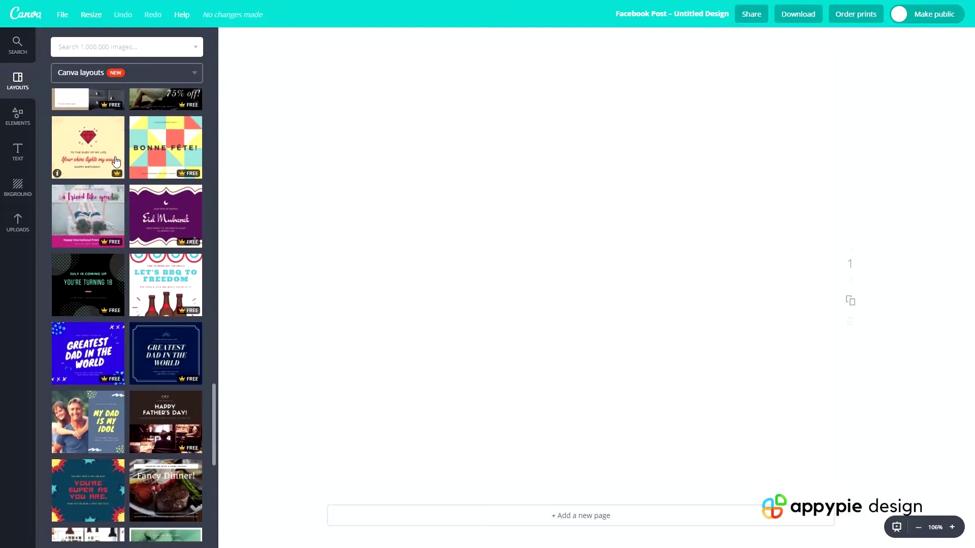
scroll(144, 246, down, 1)
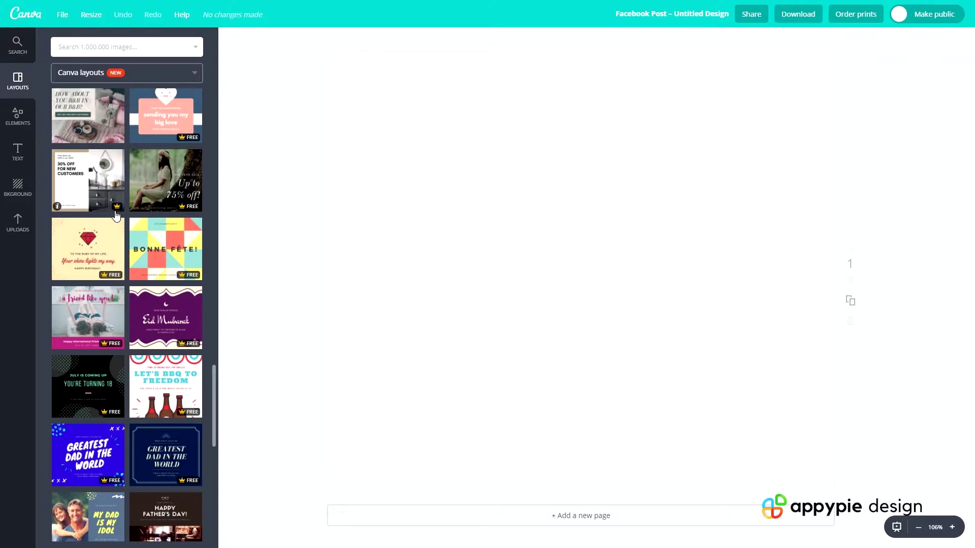
scroll(101, 312, down, 1)
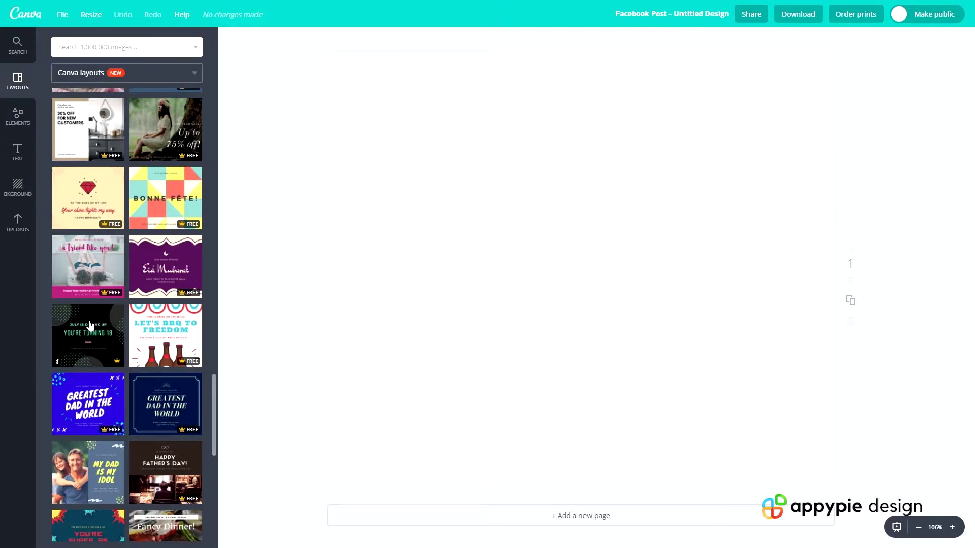
scroll(89, 325, down, 4)
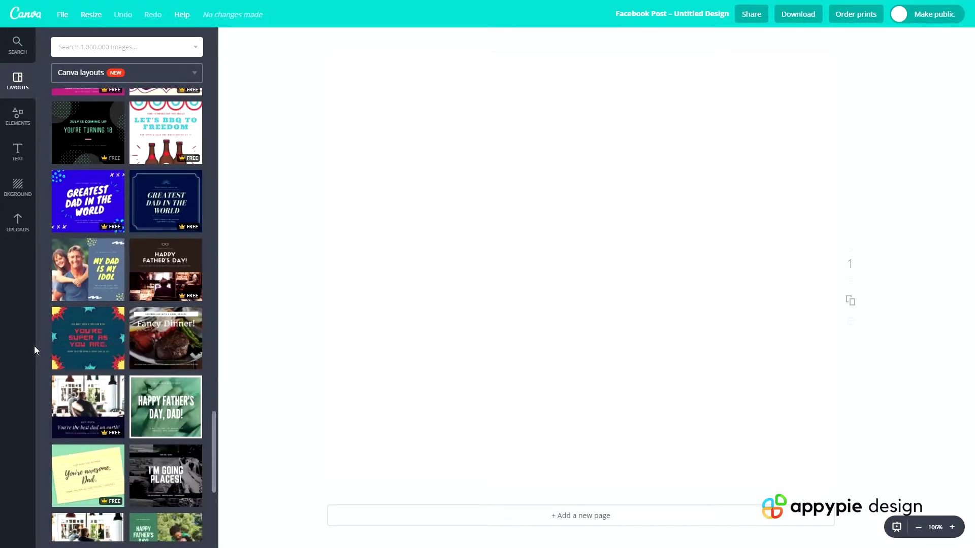
scroll(87, 284, down, 6)
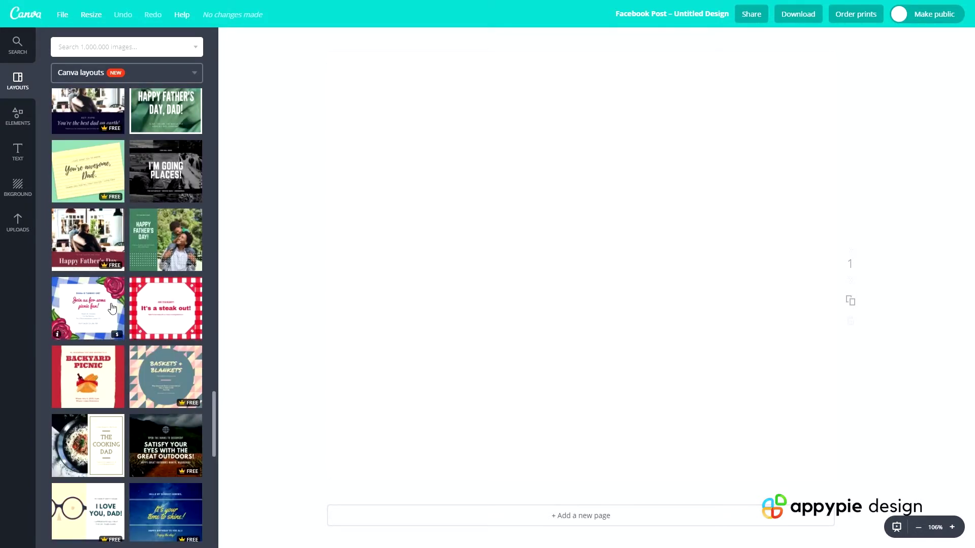
scroll(121, 275, down, 5)
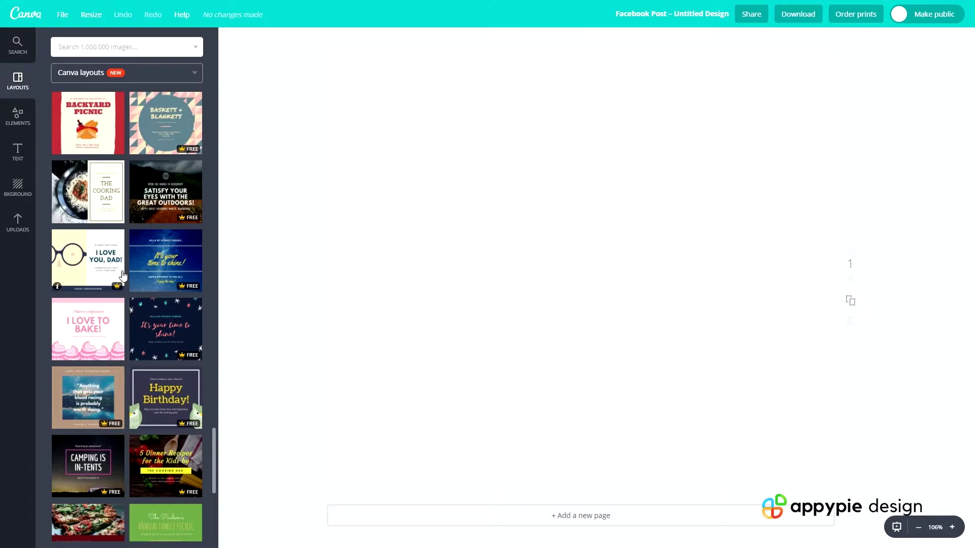
scroll(128, 271, down, 3)
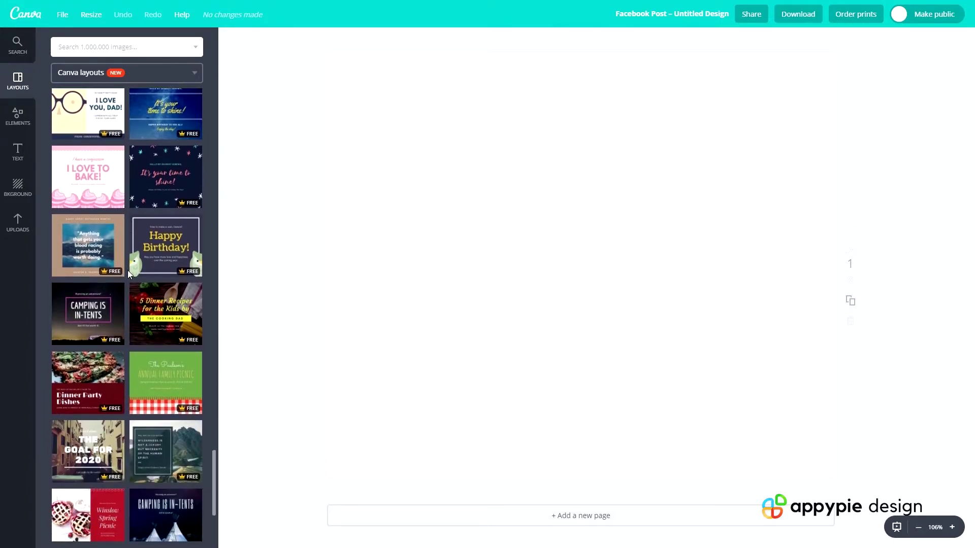
scroll(127, 273, down, 6)
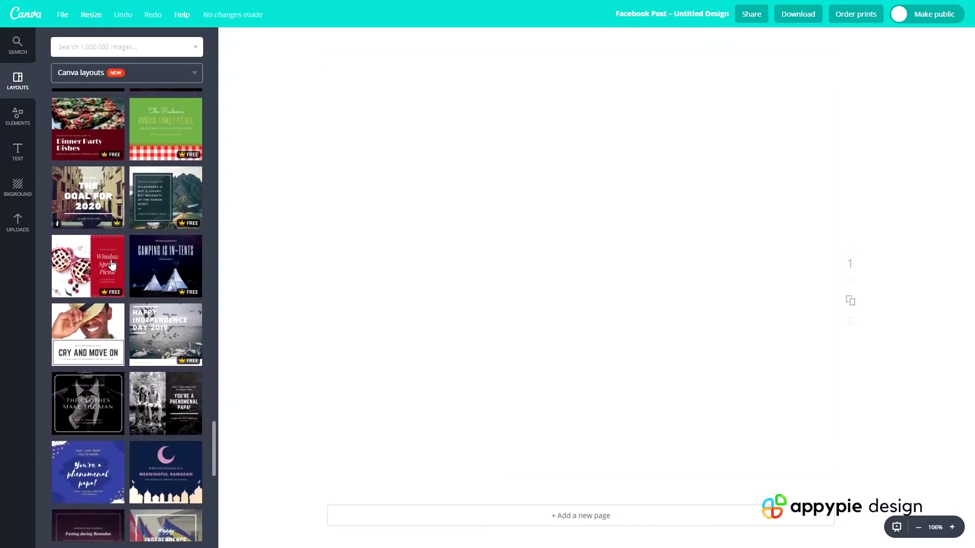
scroll(112, 264, down, 6)
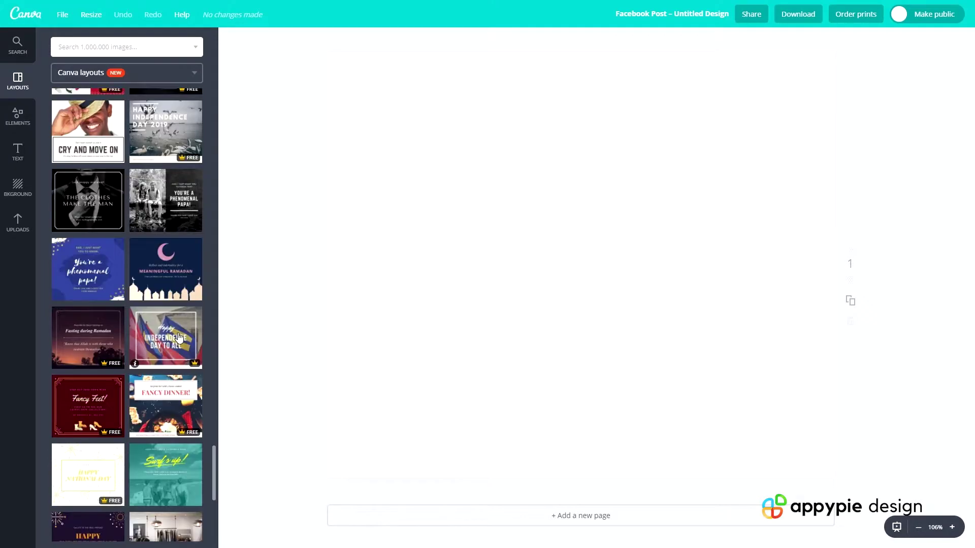
scroll(179, 338, down, 3)
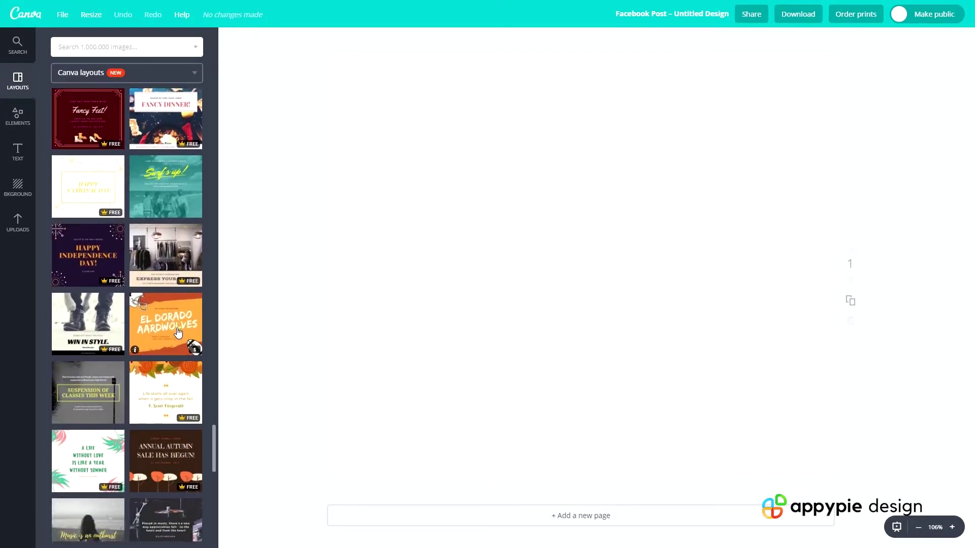
scroll(126, 370, down, 2)
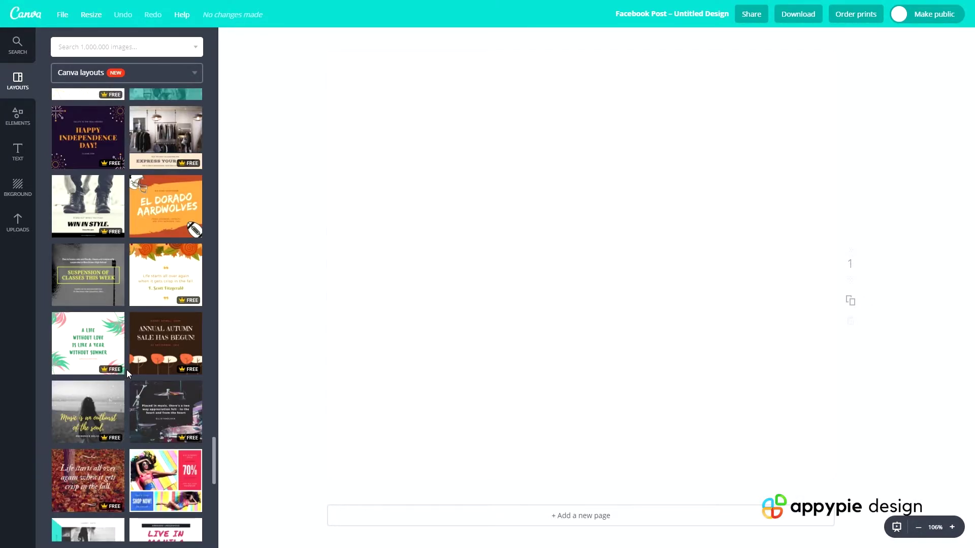
scroll(126, 369, down, 2)
scroll(104, 287, down, 5)
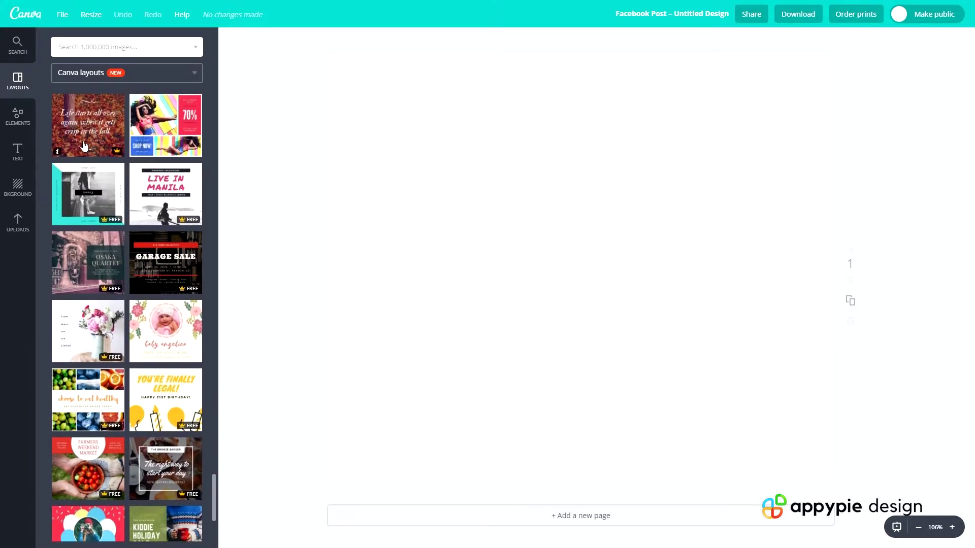
scroll(84, 146, down, 4)
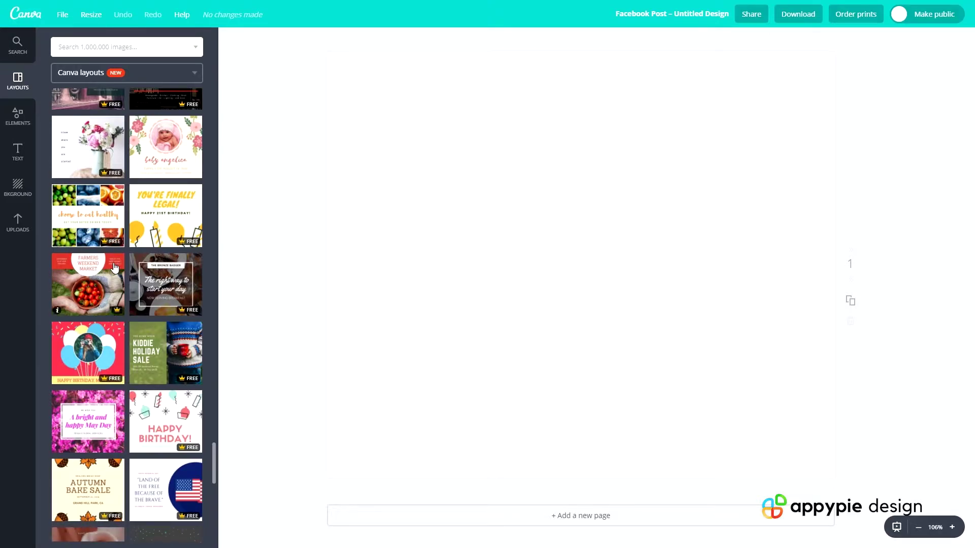
scroll(115, 268, down, 3)
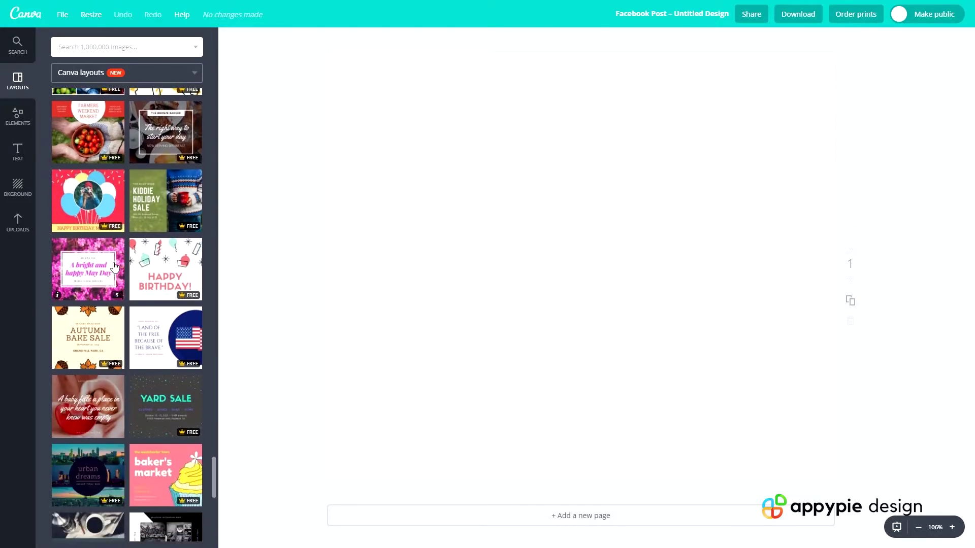
- Apply the Happy Birthday layout to page 1 and add a blank page 2
click(166, 269)
scroll(166, 270, down, 2)
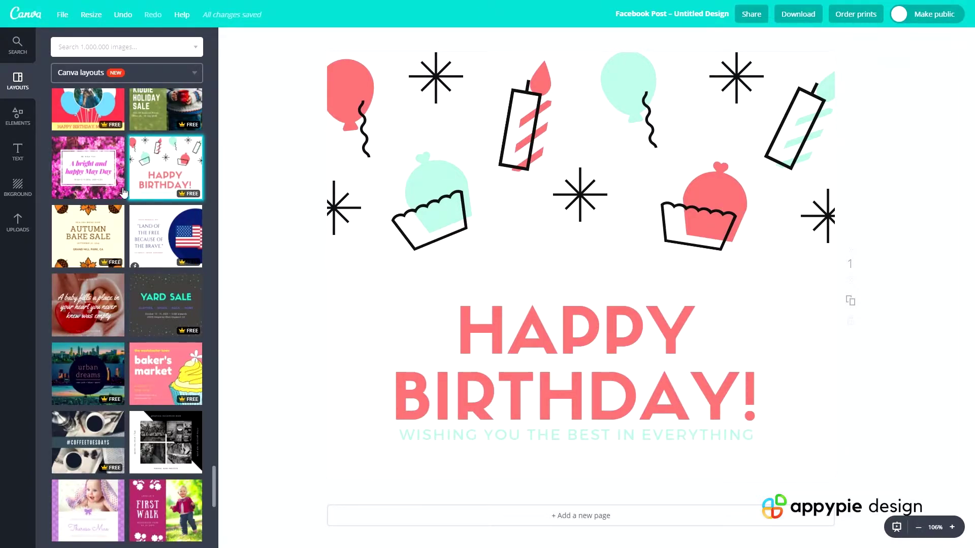
scroll(122, 208, down, 2)
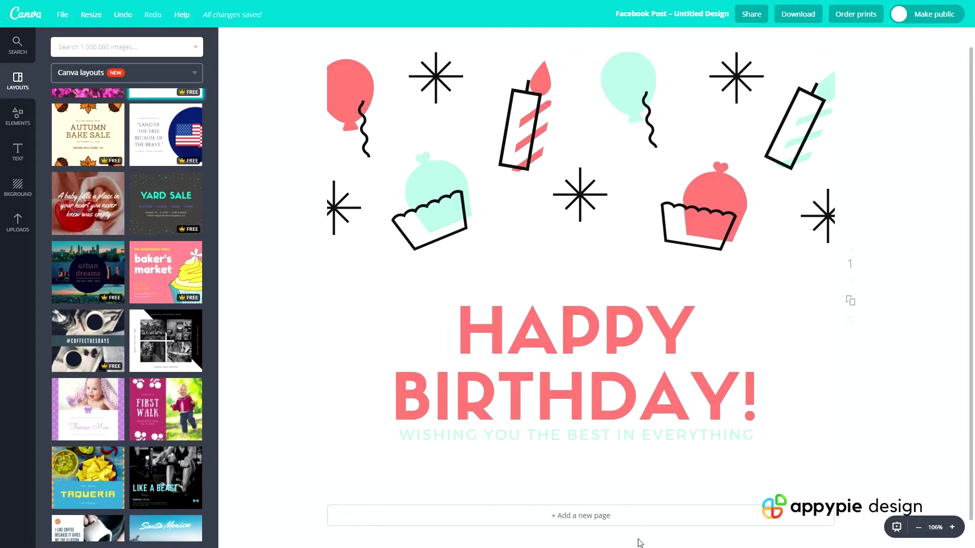
click(600, 523)
scroll(637, 246, up, 8)
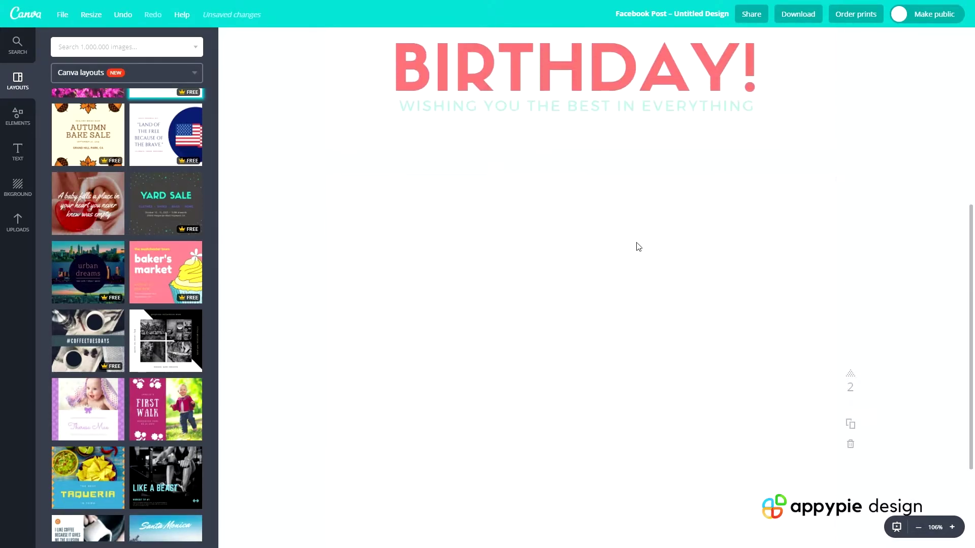
scroll(500, 281, down, 7)
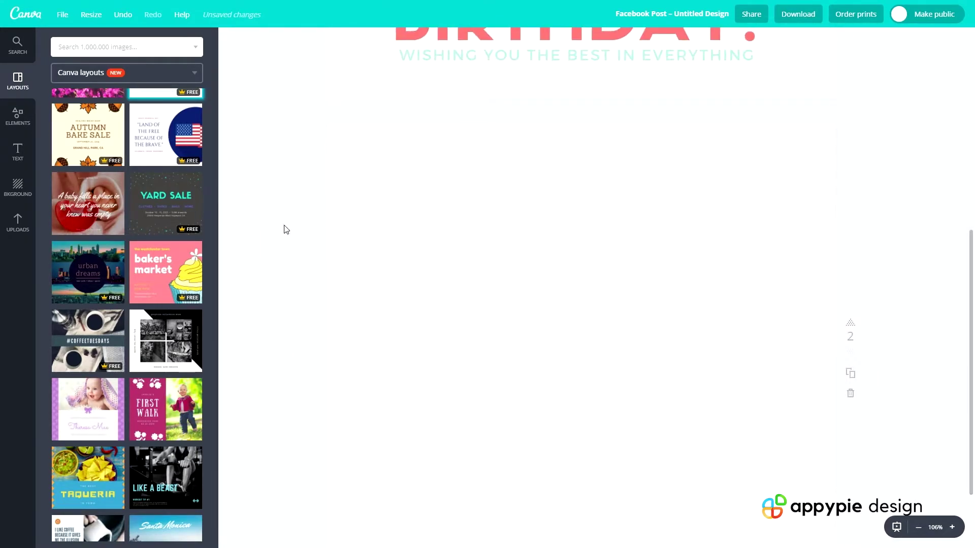
scroll(457, 193, down, 2)
scroll(407, 155, up, 5)
scroll(377, 157, down, 4)
scroll(96, 380, down, 4)
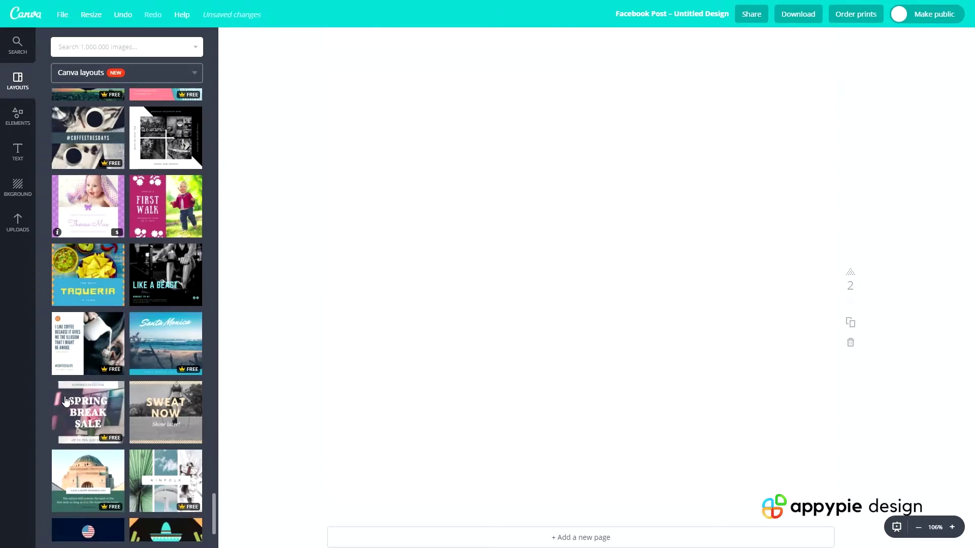
scroll(95, 379, down, 5)
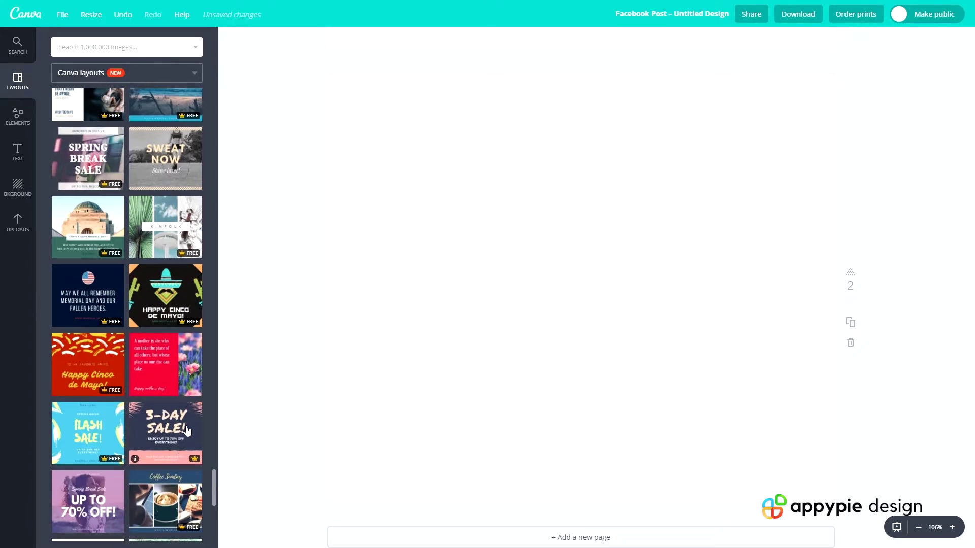
scroll(187, 431, down, 2)
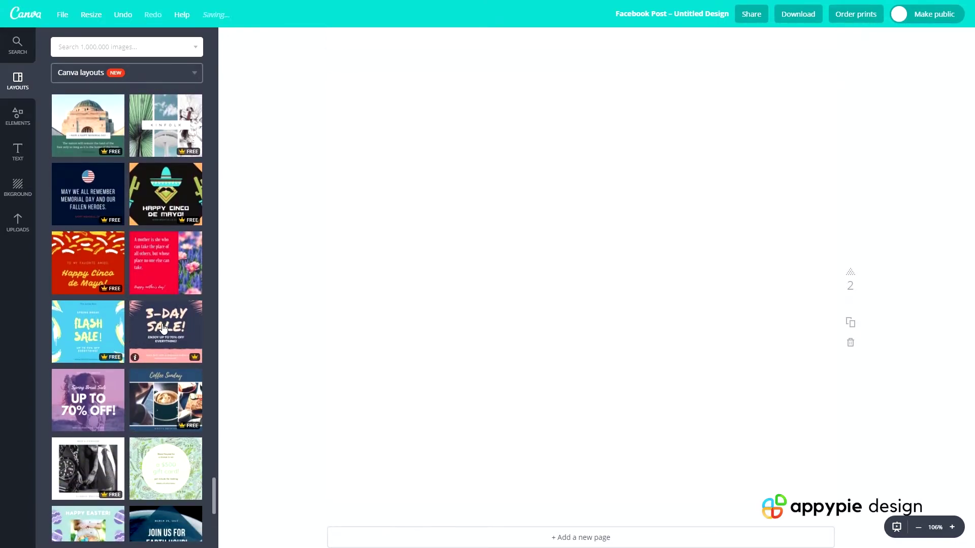
scroll(161, 331, down, 1)
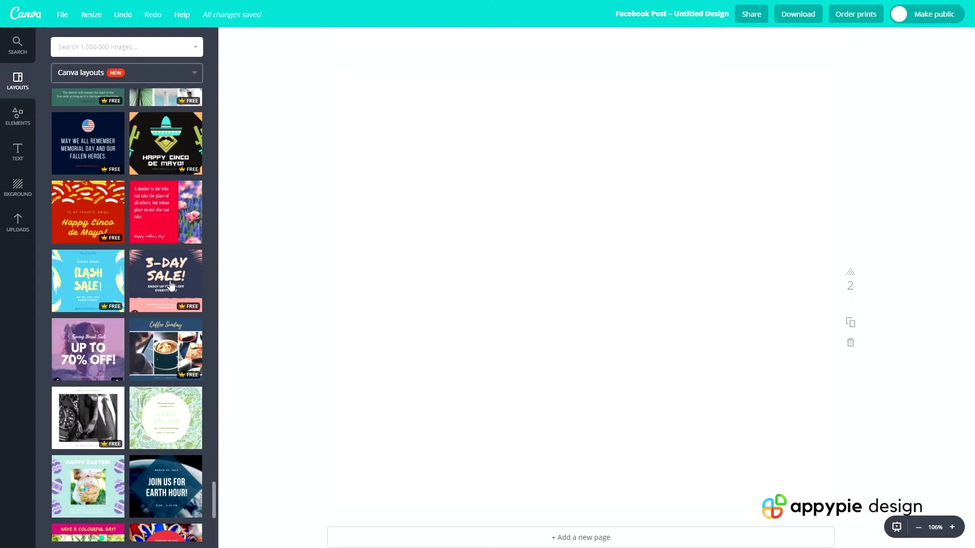
- Fill the blank second page with the Flash Sale layout and inspect its text groups
click(96, 283)
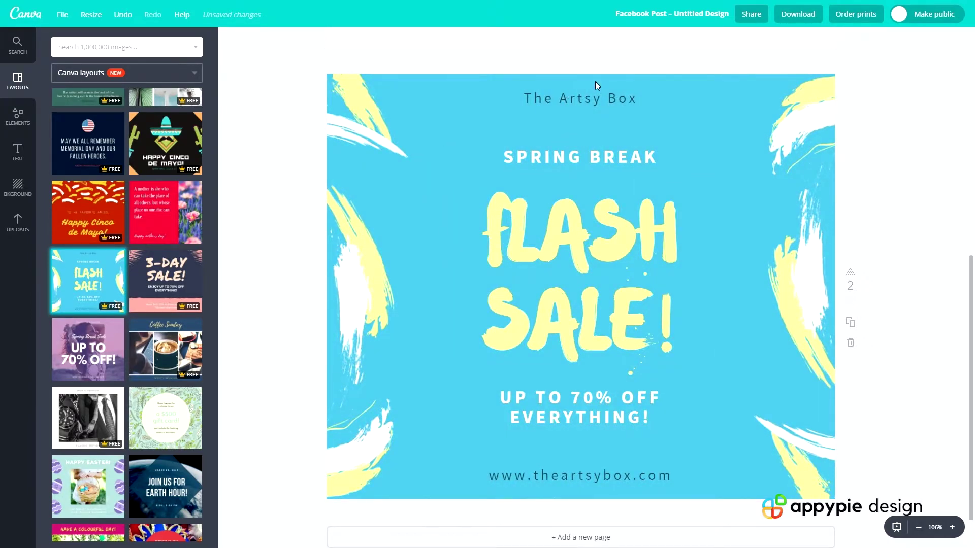
click(546, 158)
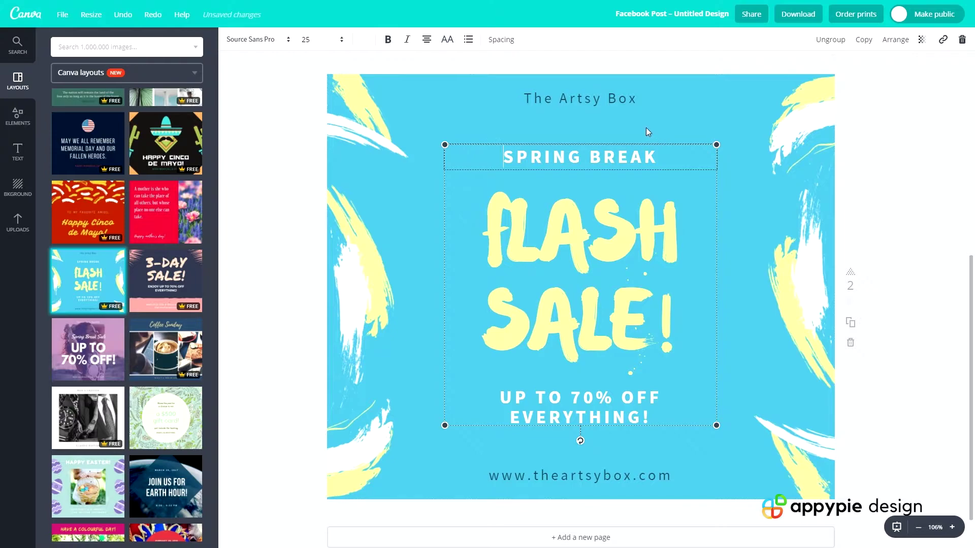
click(548, 128)
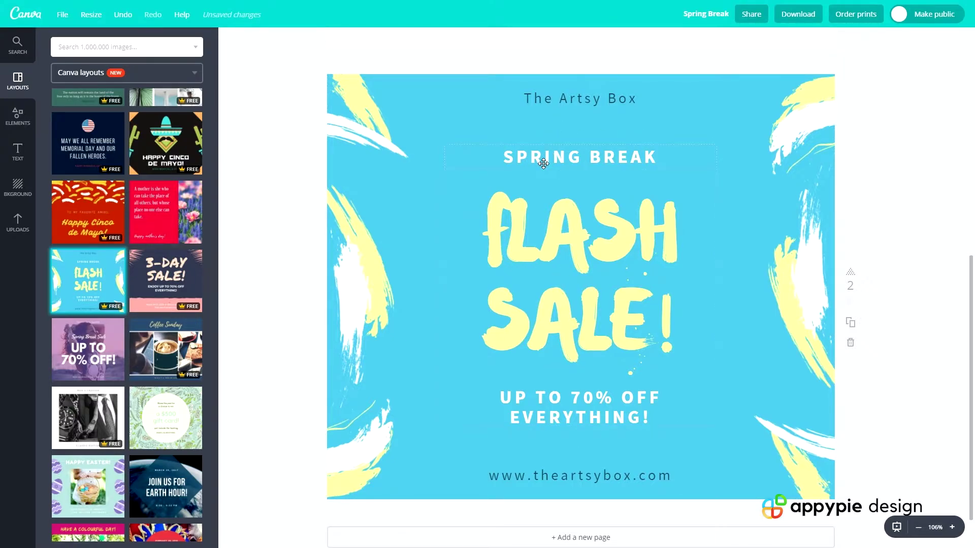
click(528, 411)
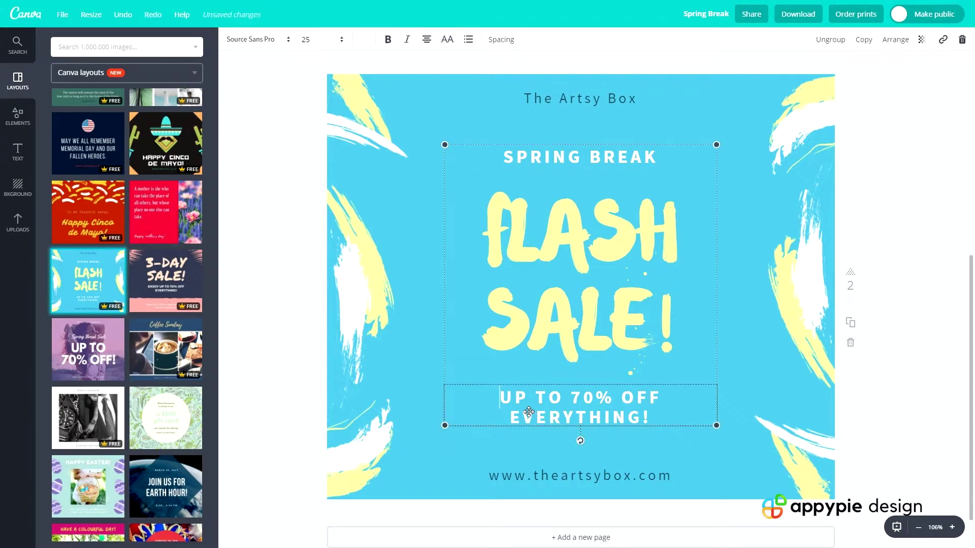
click(497, 478)
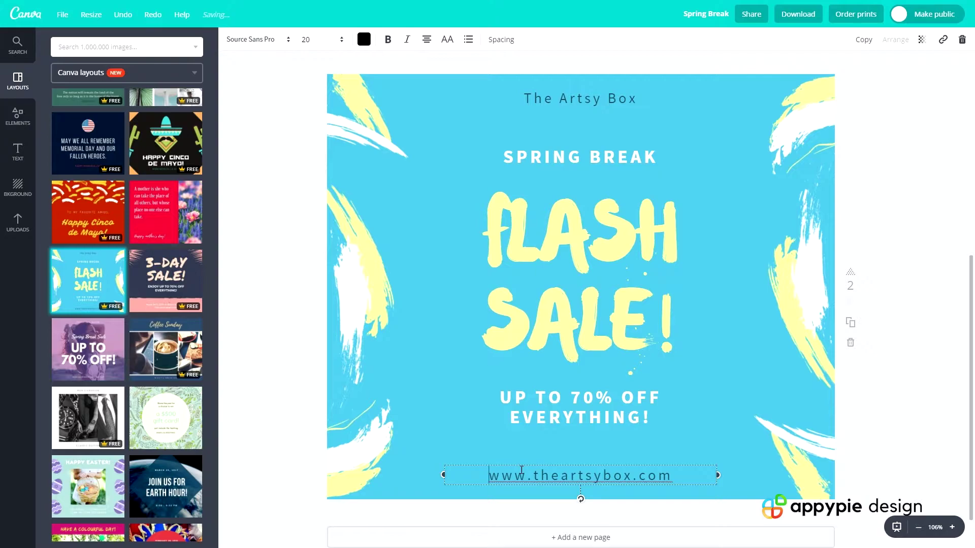
click(366, 179)
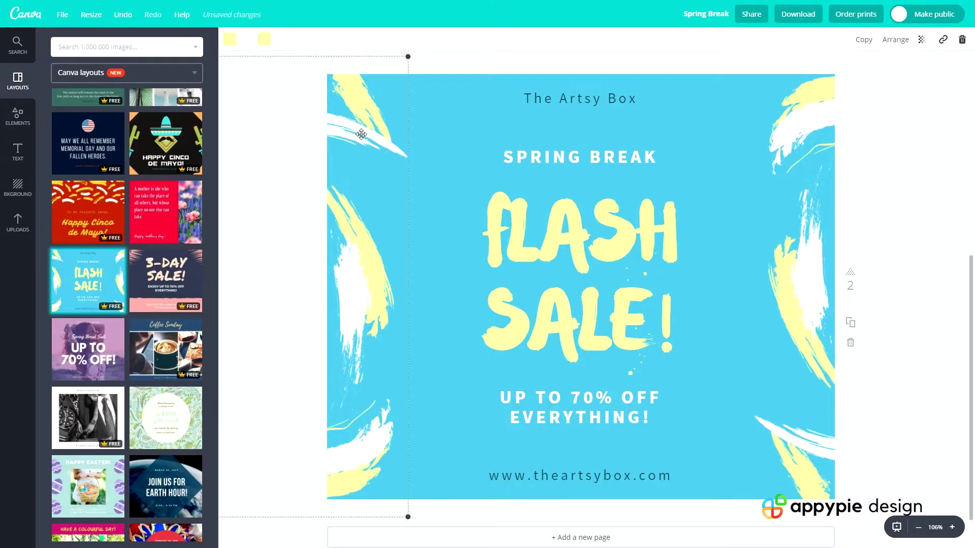
click(455, 122)
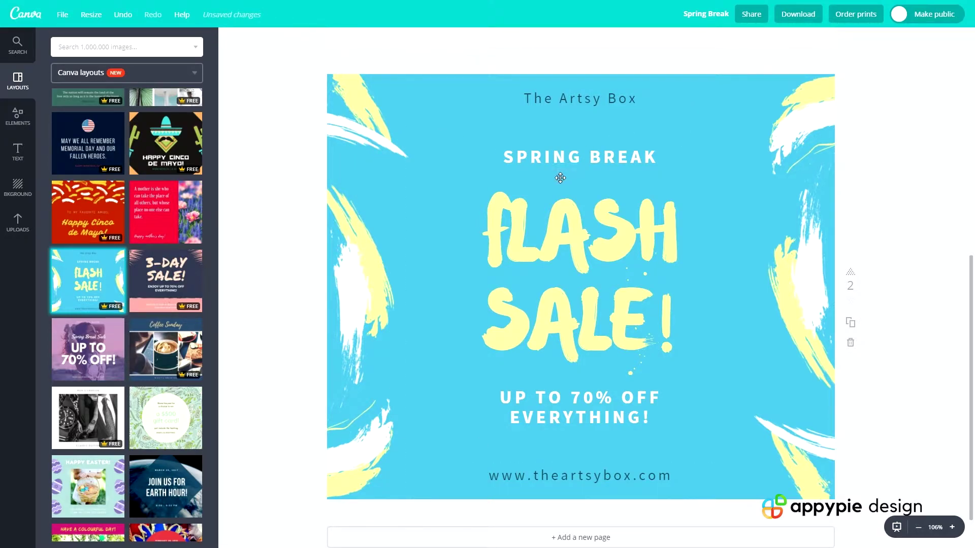
scroll(568, 353, up, 1)
click(571, 304)
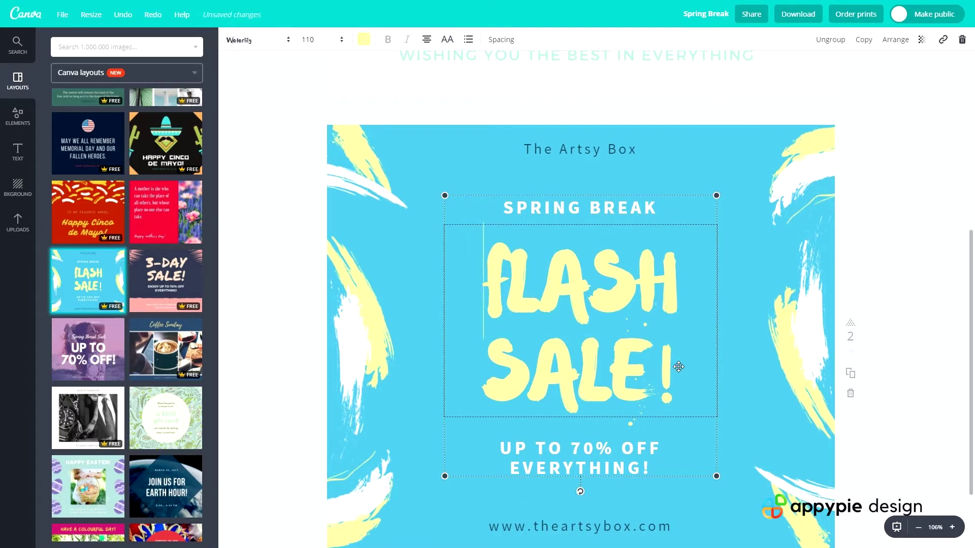
- Replace FLASH SALE! with '$10' and the offer line with 'GET ANY COURSE FOR JUST $10.'
drag(670, 367, 477, 267)
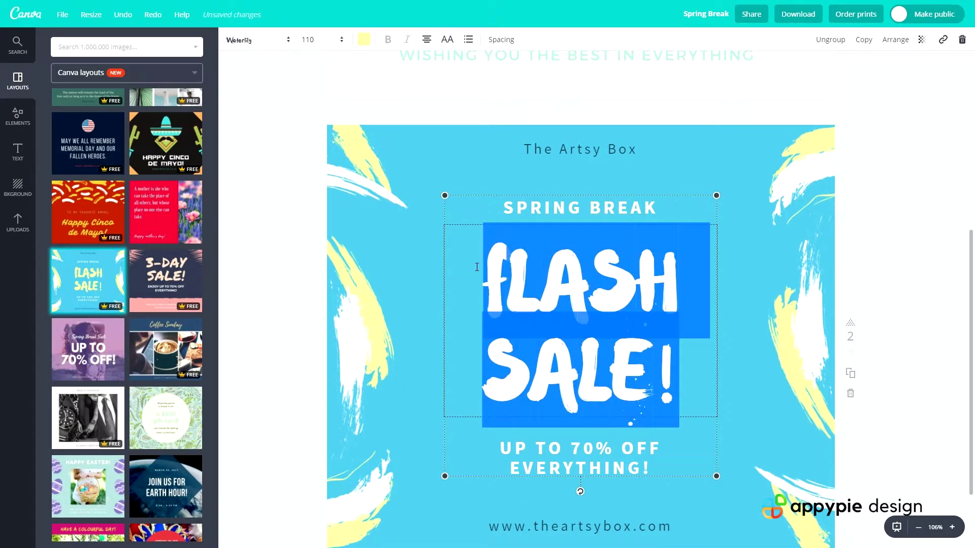
text($10)
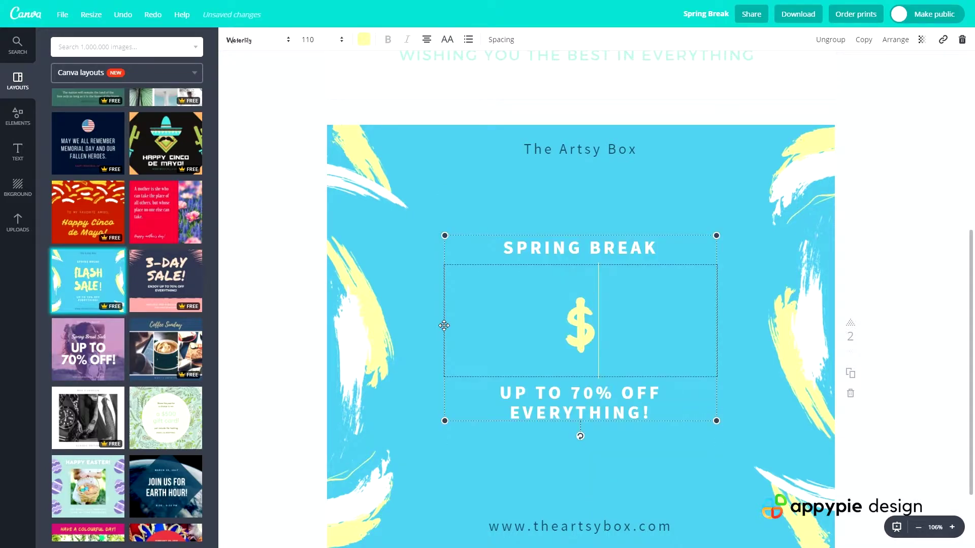
click(563, 250)
double_click(565, 250)
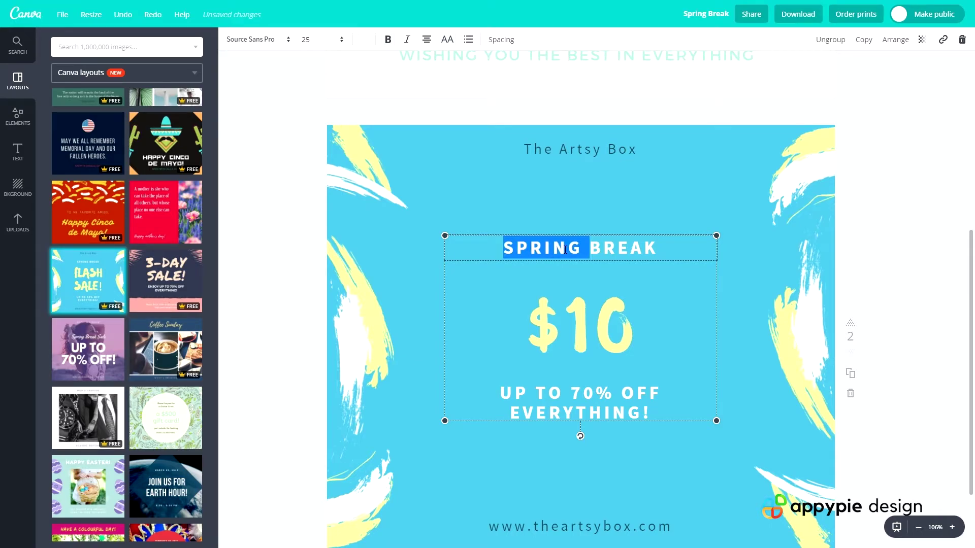
triple_click(595, 417)
text(G)
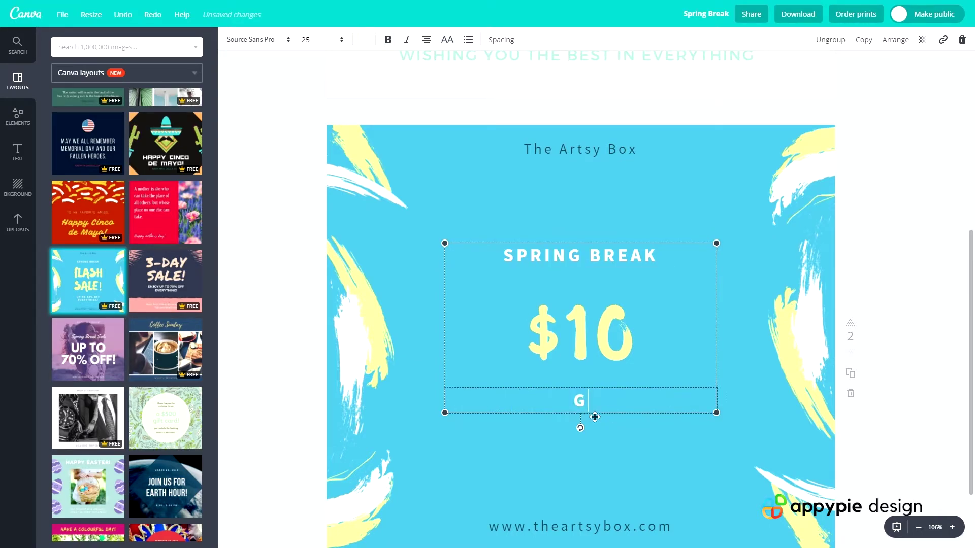
text(ET AN)
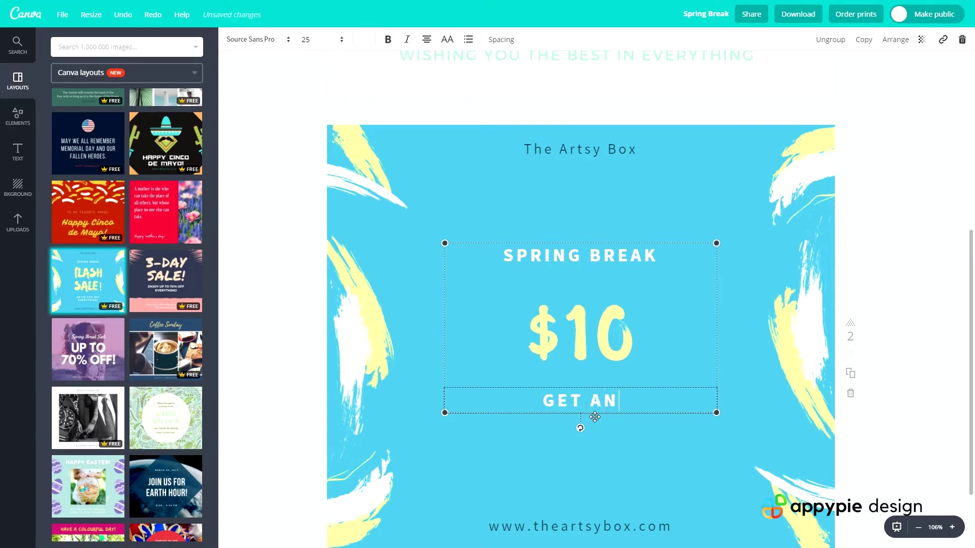
text(Y COURSE)
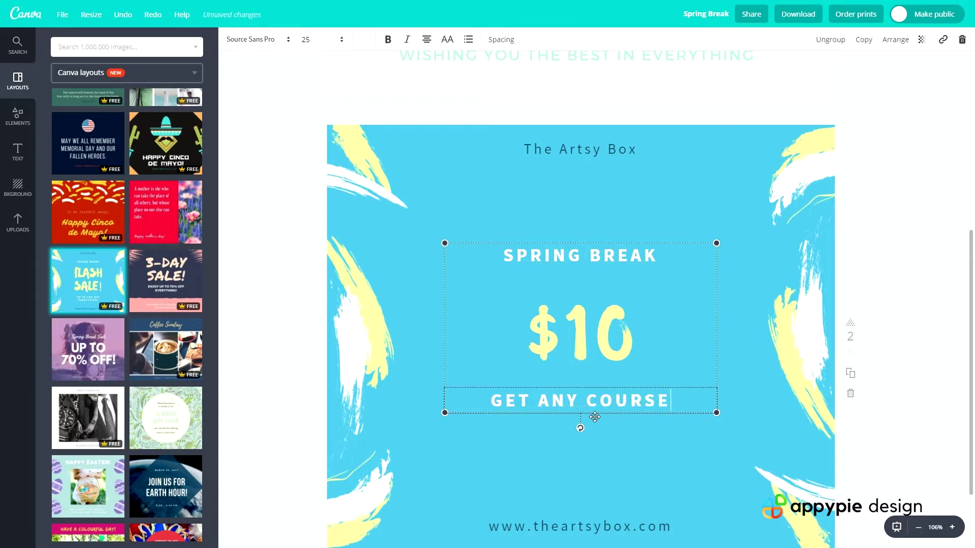
text( FOR JUST )
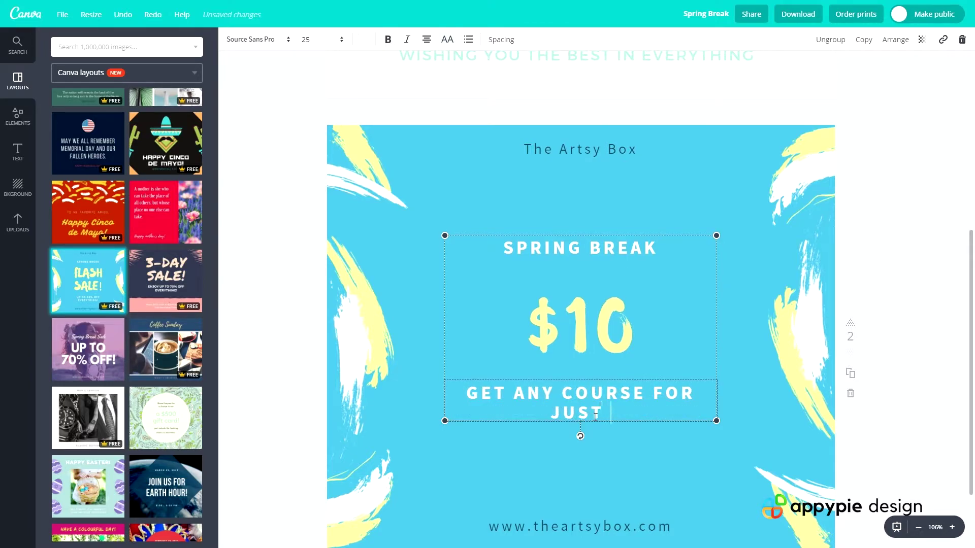
text($10)
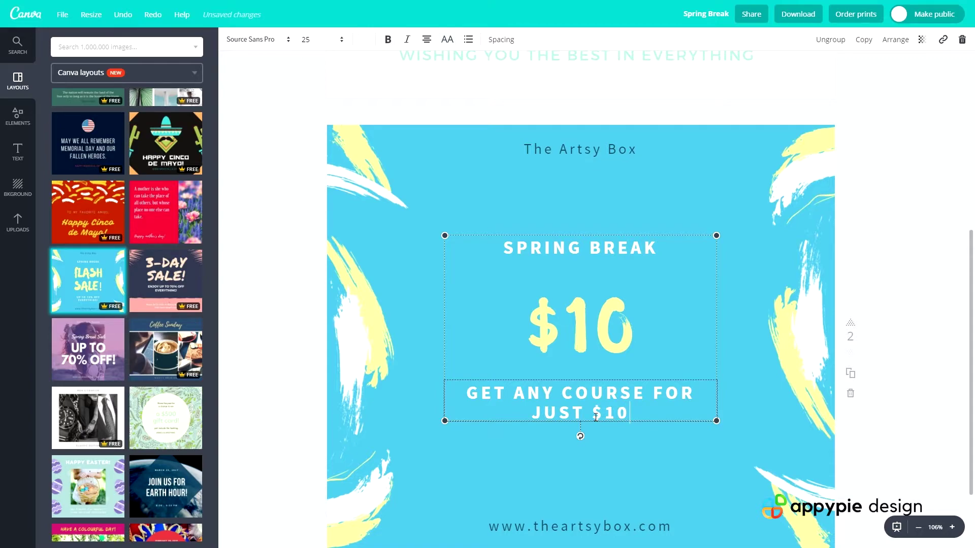
text(.)
- Change the SPRING BREAK headline to 'ALL YEAR ROUND' and select The Artsy Box brand name
double_click(583, 244)
text(AL)
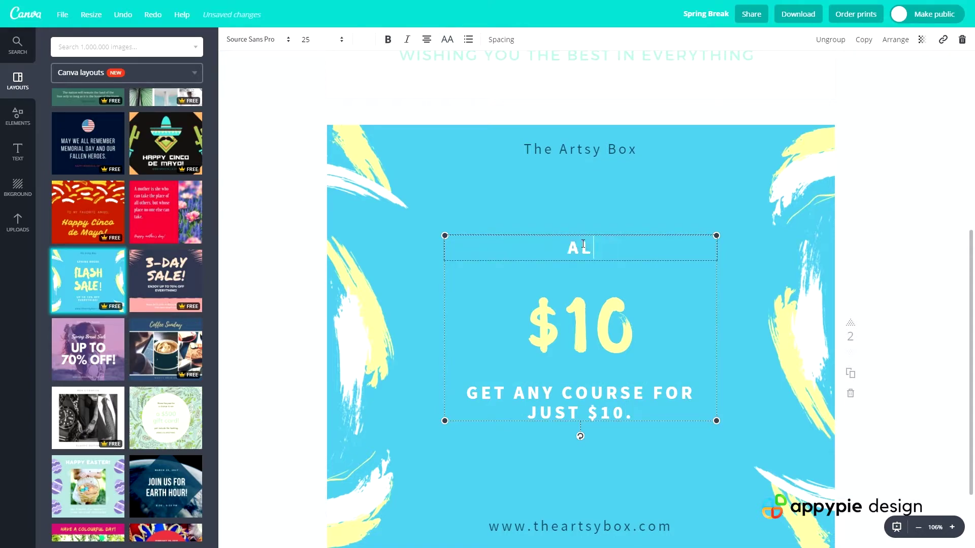
text(L YEAR ROUND)
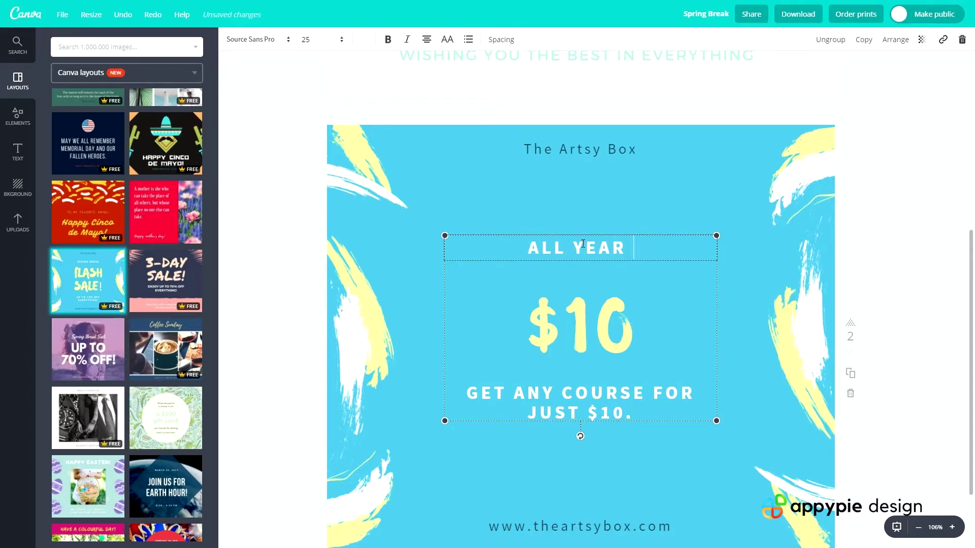
click(624, 167)
click(602, 149)
double_click(602, 149)
- Rename the brand text at the top to 'BlackBrick'
text(BlackBrick)
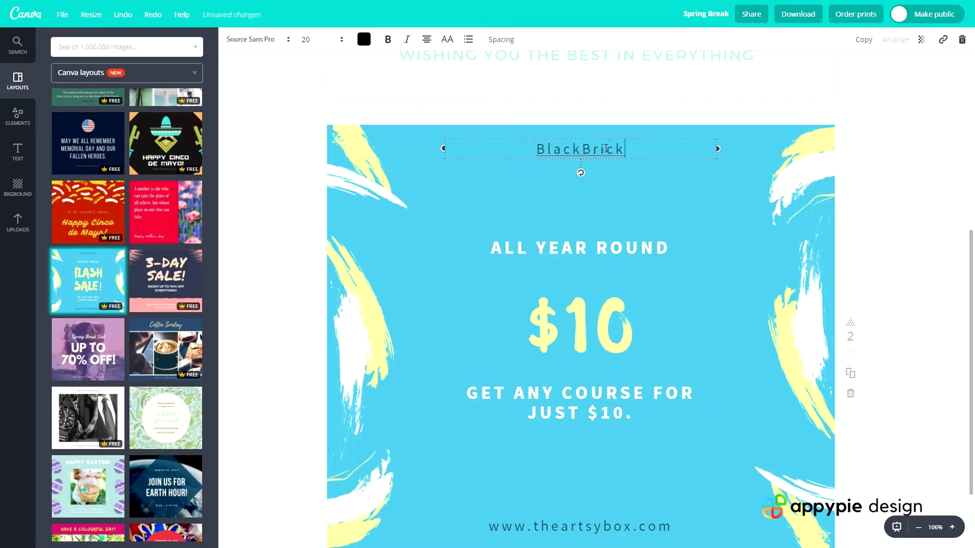
click(622, 195)
scroll(442, 219, down, 2)
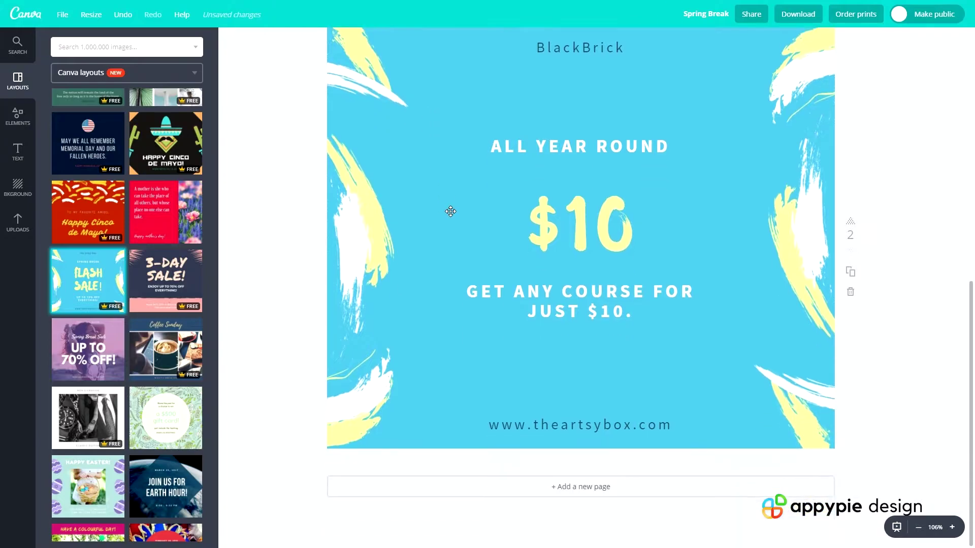
click(583, 433)
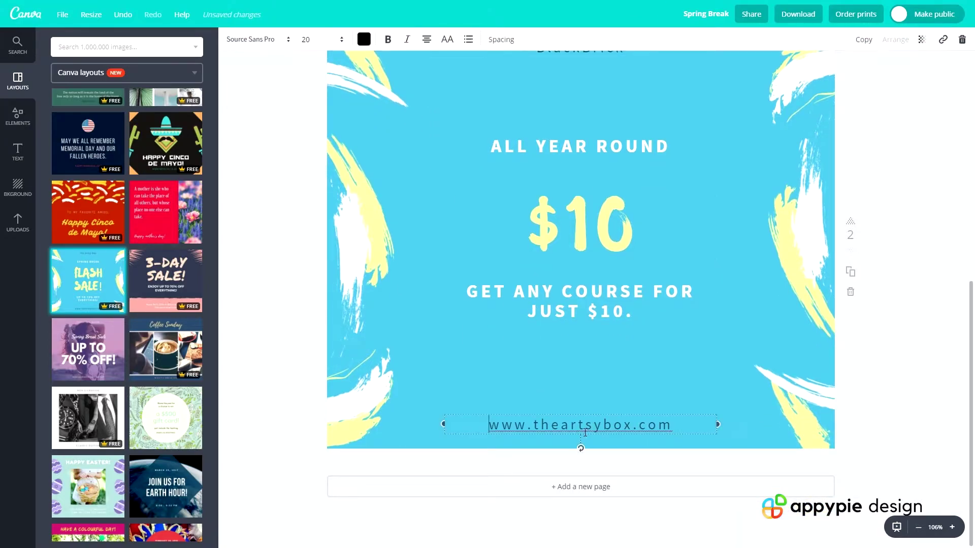
key(BackSpace)
text(.uk)
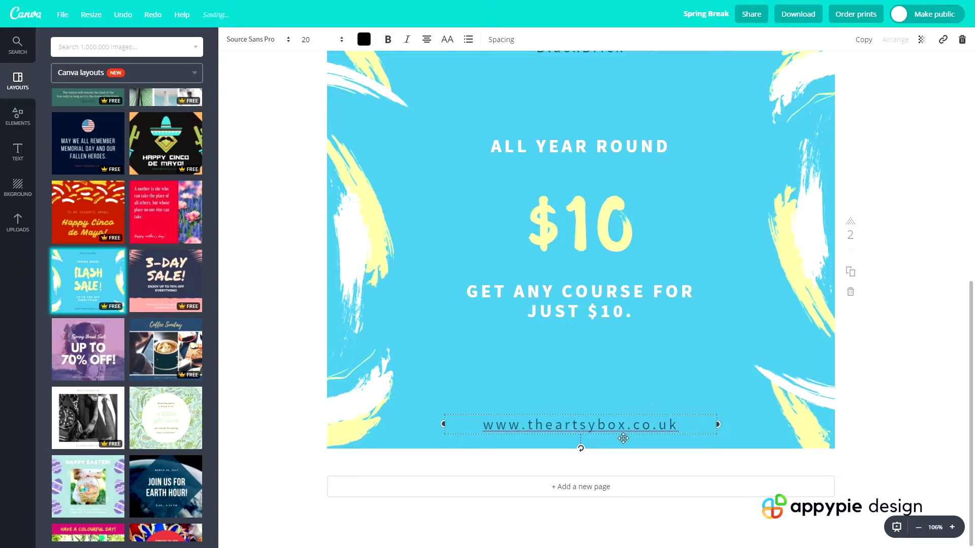
drag(628, 430, 528, 429)
text(blackbrickt)
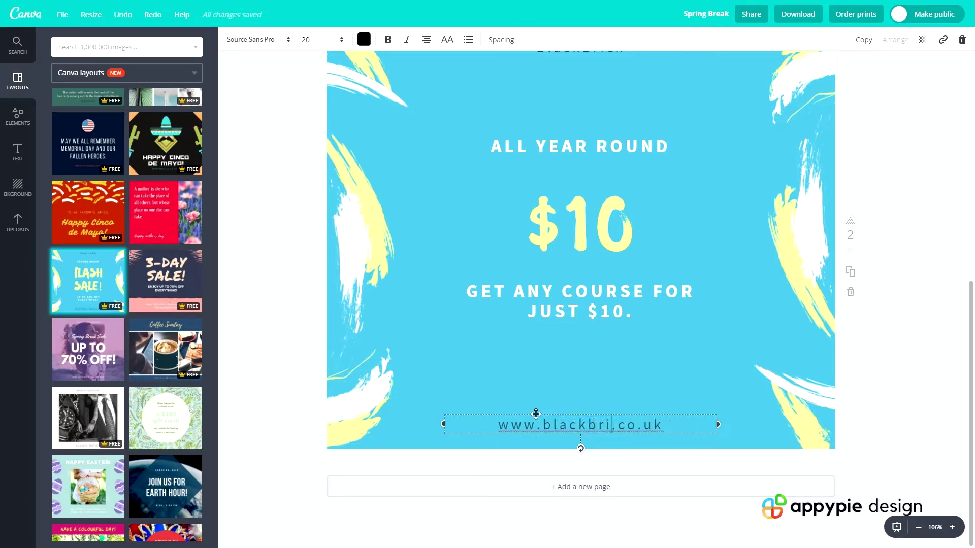
text(raining)
click(617, 367)
scroll(520, 349, up, 1)
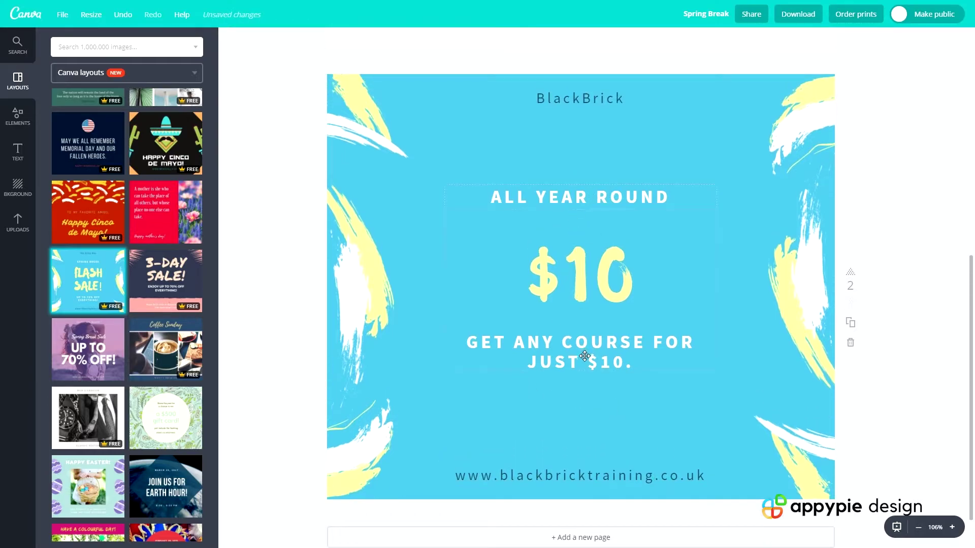
click(564, 357)
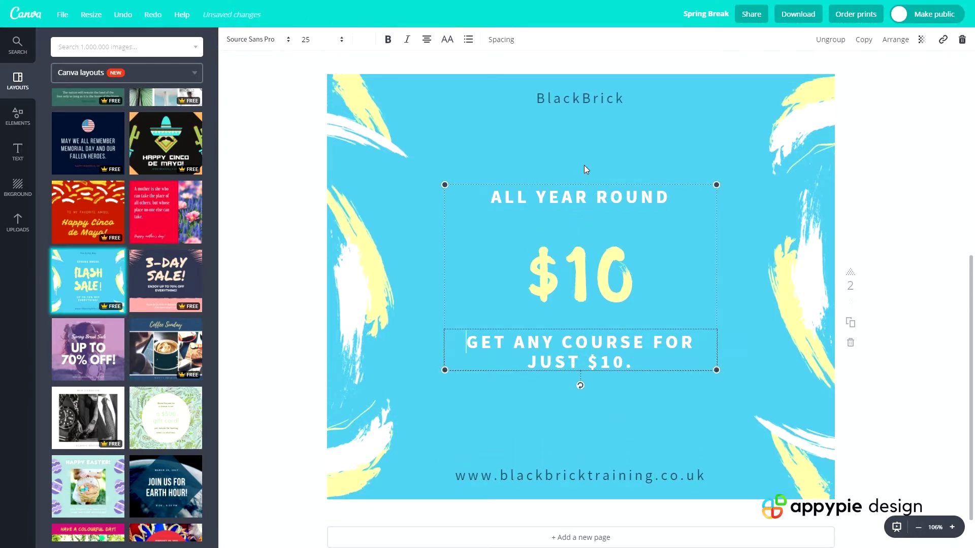
- Duplicate the sale text group with Ctrl+D and position the dark copy
scroll(543, 338, up, 1)
click(578, 277)
drag(636, 325, 534, 315)
key(ctrl+d)
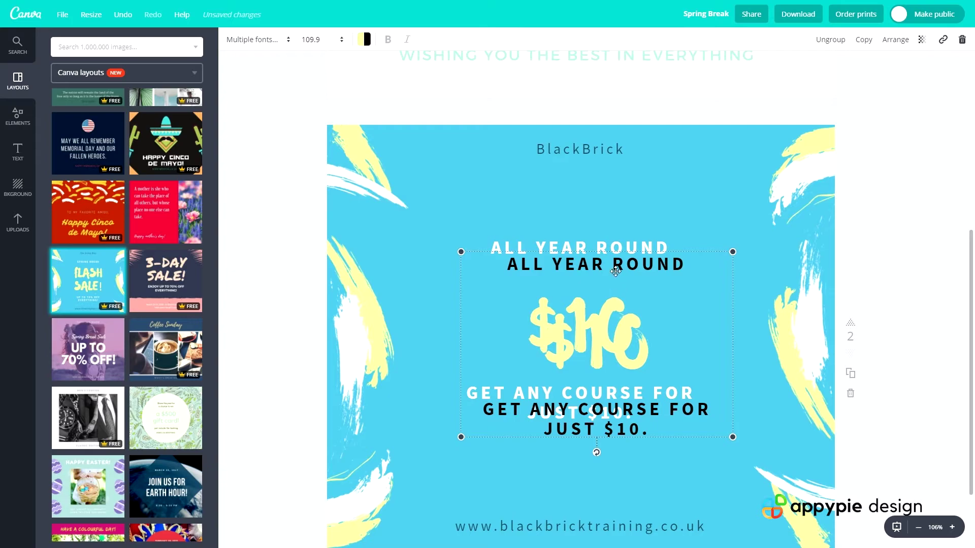
drag(601, 266, 608, 253)
click(727, 275)
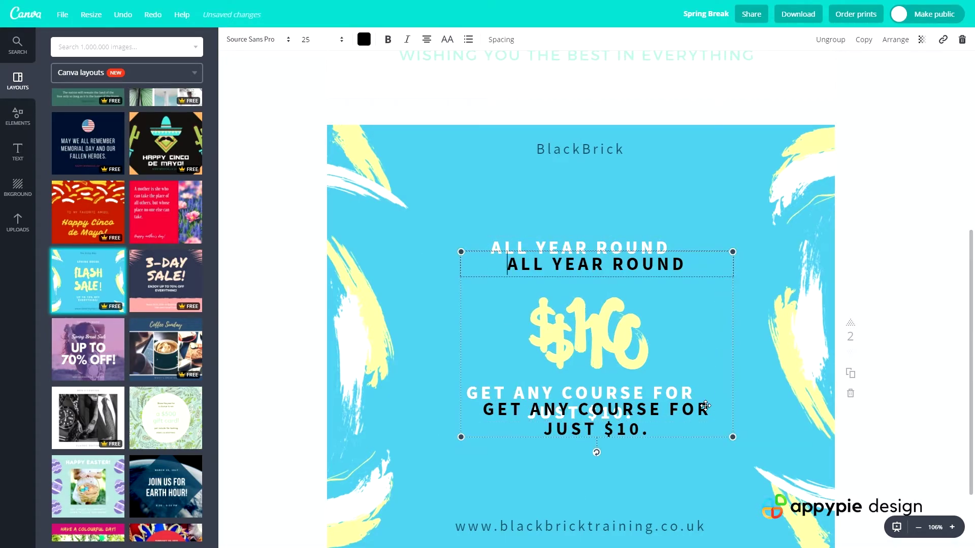
drag(692, 251, 580, 319)
scroll(566, 233, down, 2)
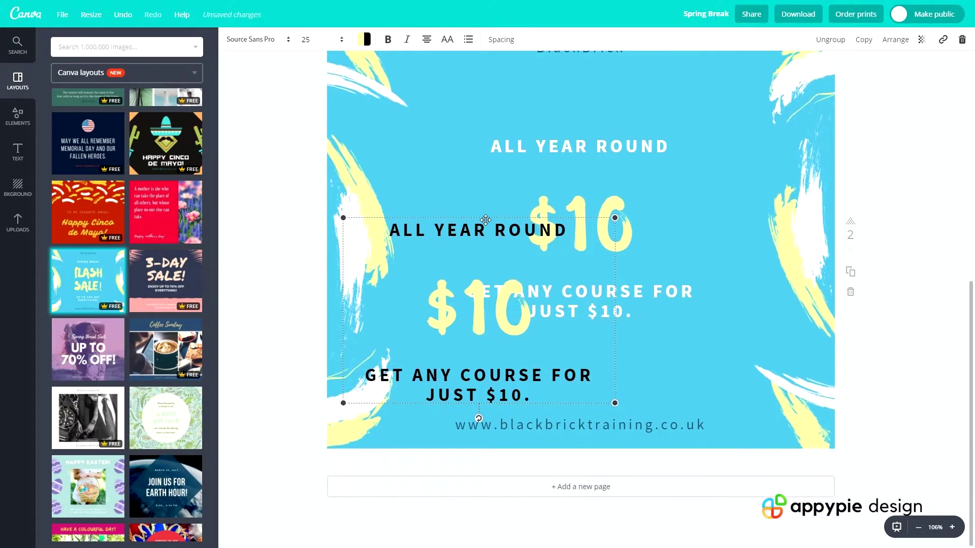
drag(588, 137, 594, 158)
drag(418, 235, 454, 217)
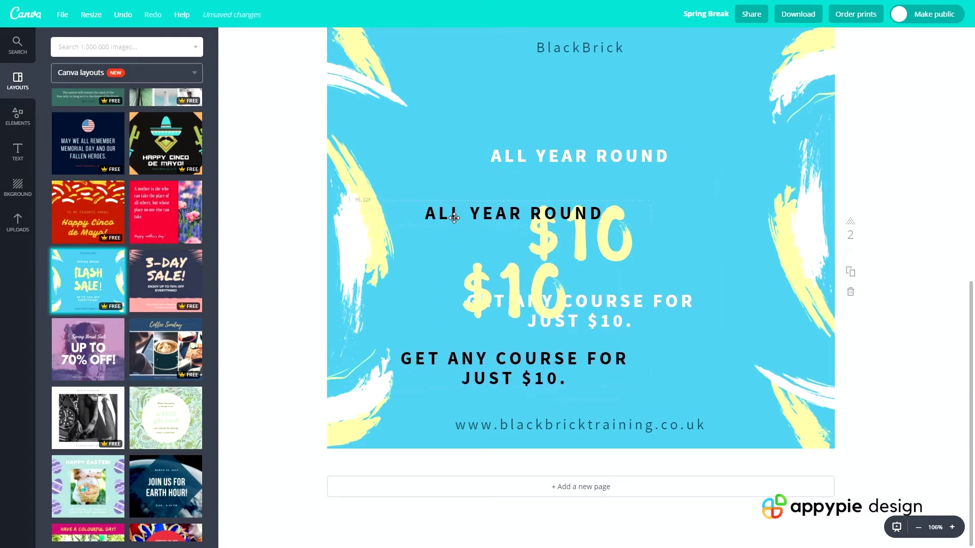
drag(508, 338, 508, 338)
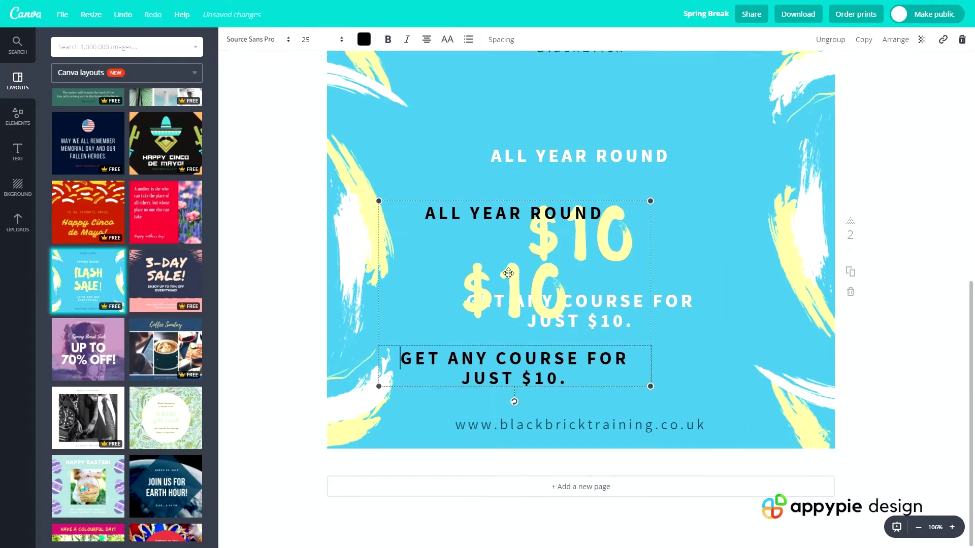
- Retype the copy as 'USE THE CODE: BLACKBRICK' and place it under the JUST $10. line
double_click(509, 274)
key(BackSpace)
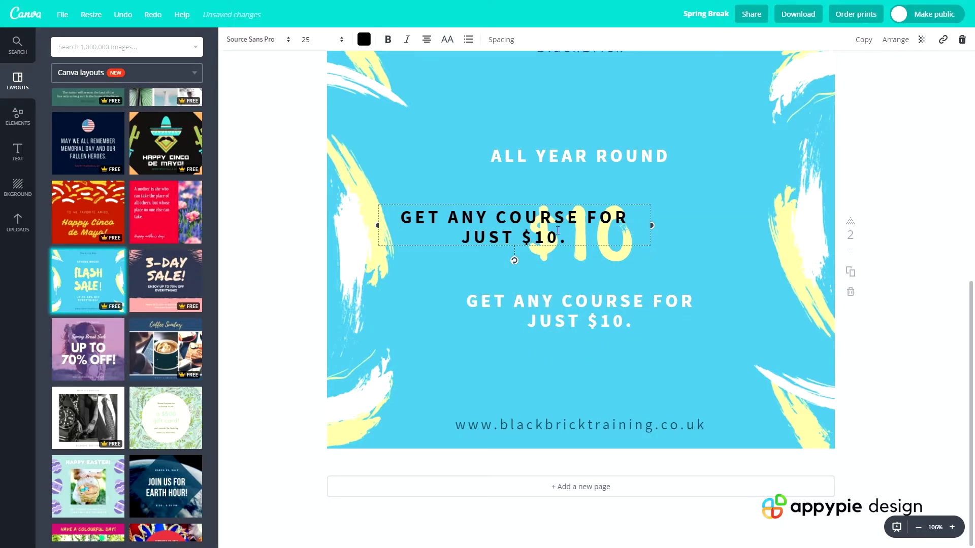
drag(568, 238, 400, 220)
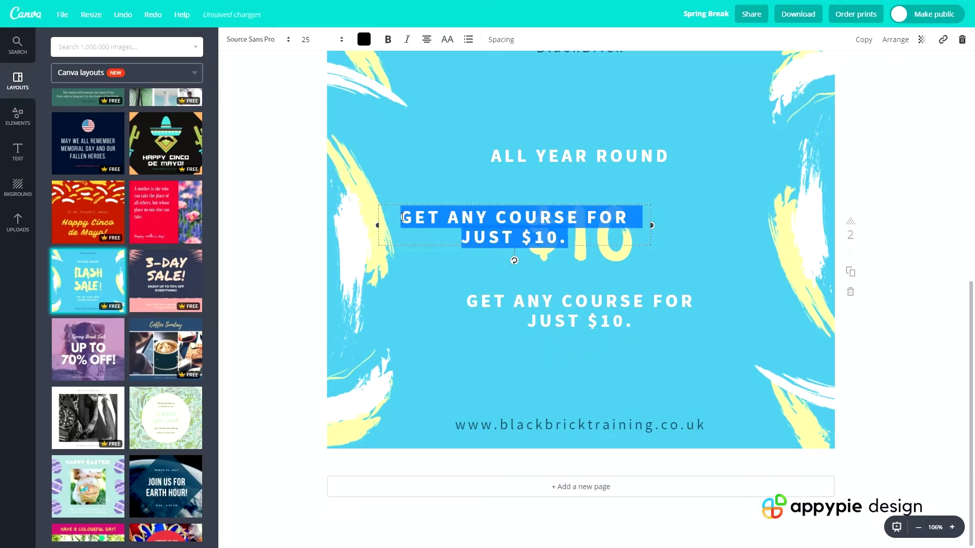
text(USE THE )
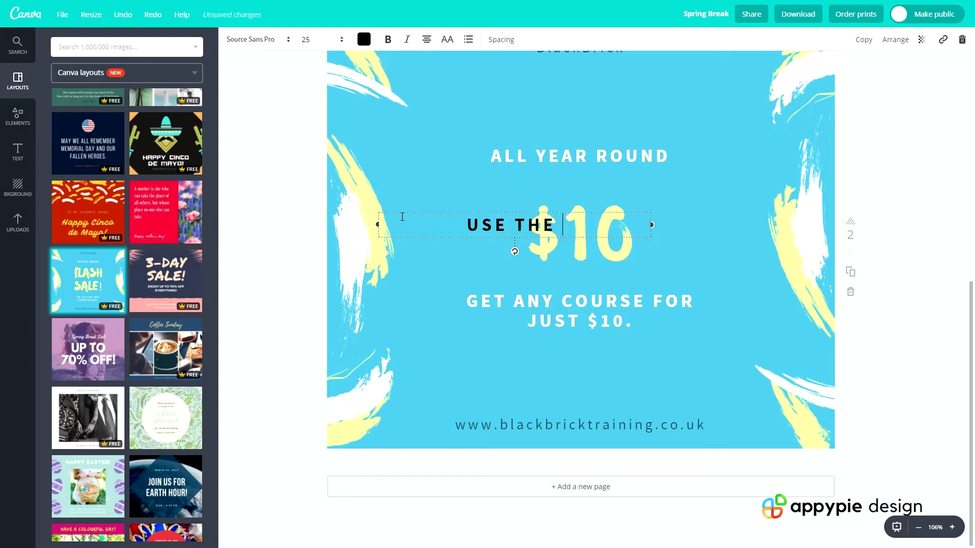
text(CODE)
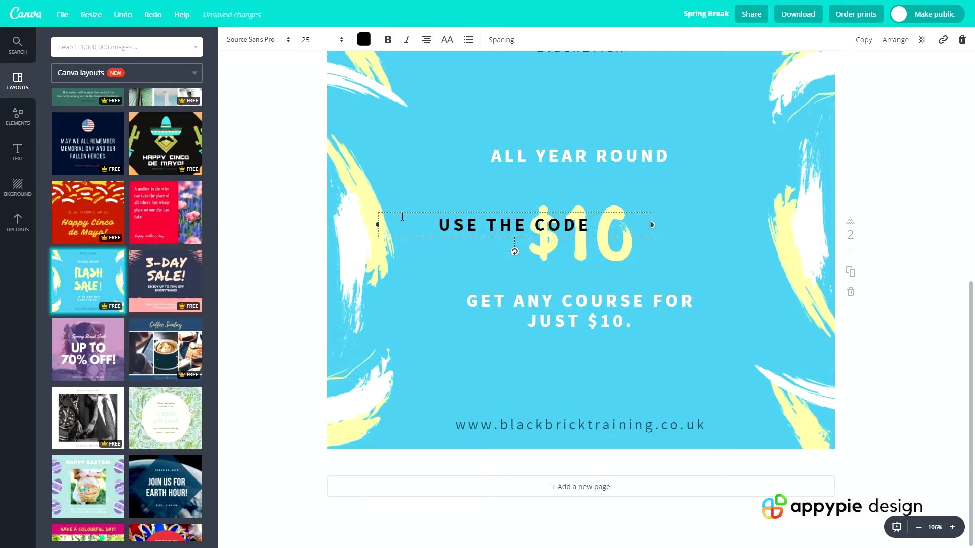
text(: BLACKBRICK)
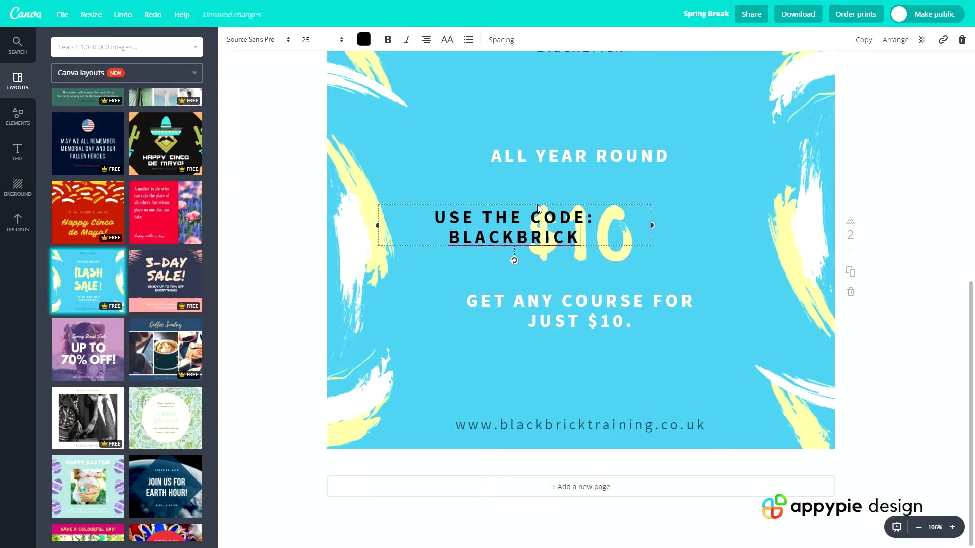
drag(538, 208, 603, 342)
scroll(539, 202, up, 1)
drag(539, 203, 552, 161)
drag(563, 429, 559, 377)
- Make the USE THE CODE: BLACKBRICK line white
click(592, 374)
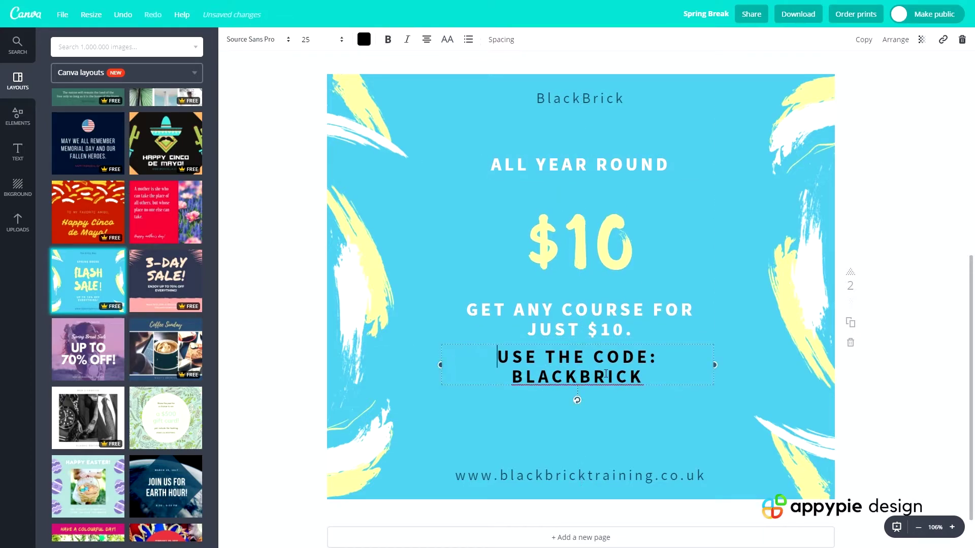
click(364, 40)
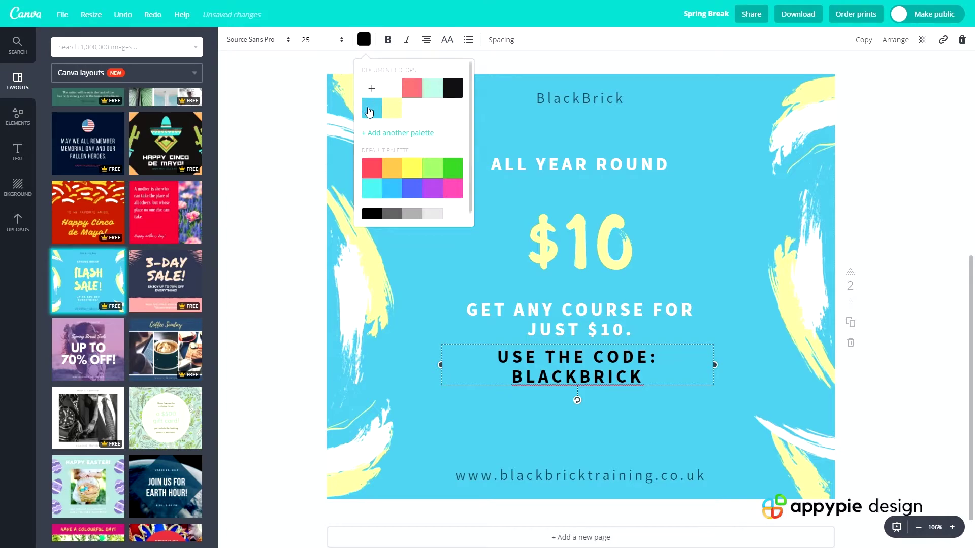
click(392, 86)
drag(592, 350, 595, 340)
click(650, 375)
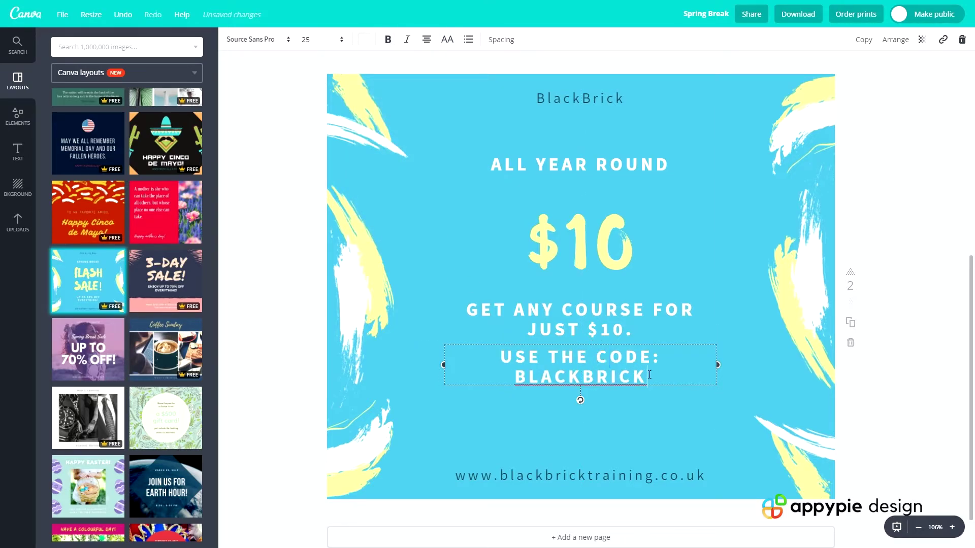
click(643, 404)
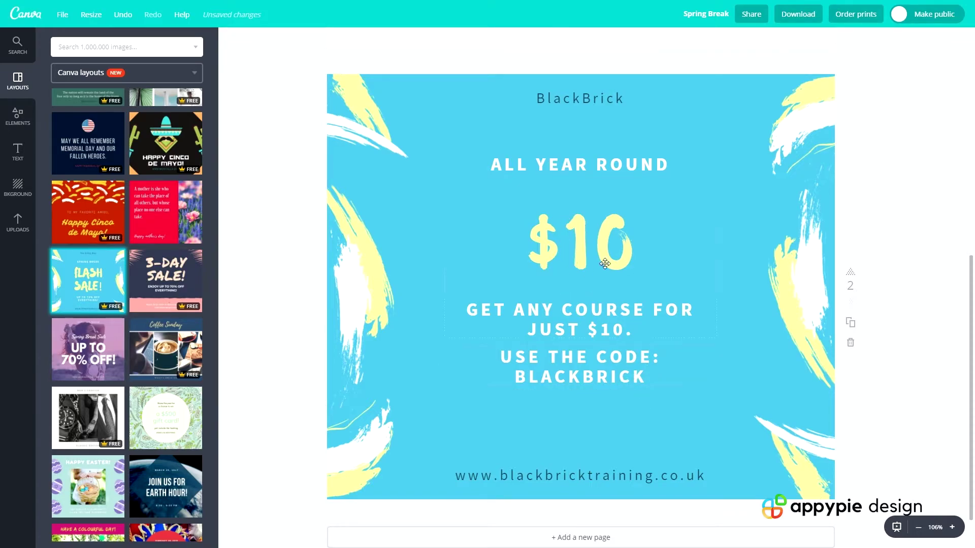
- Recolour the $10 price text coral from the text colour palette
click(593, 251)
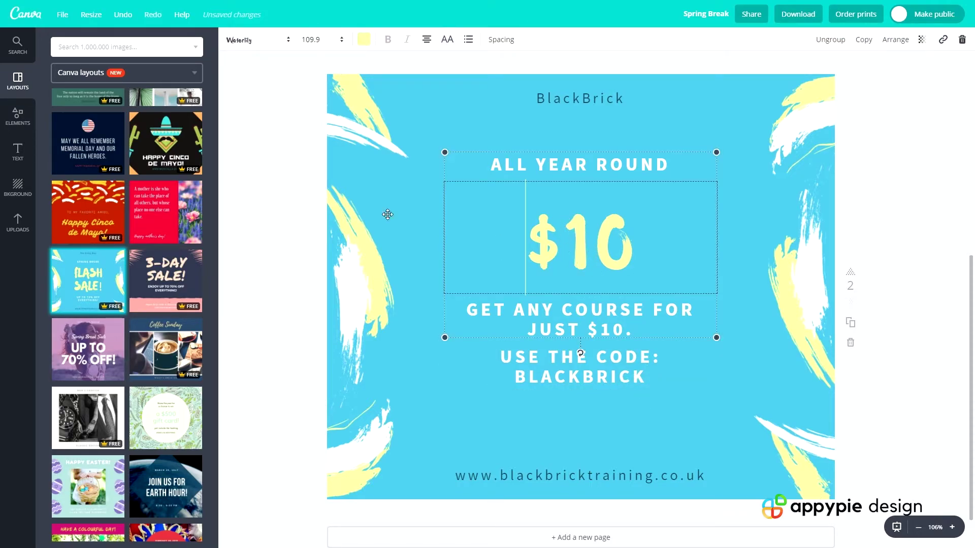
click(369, 45)
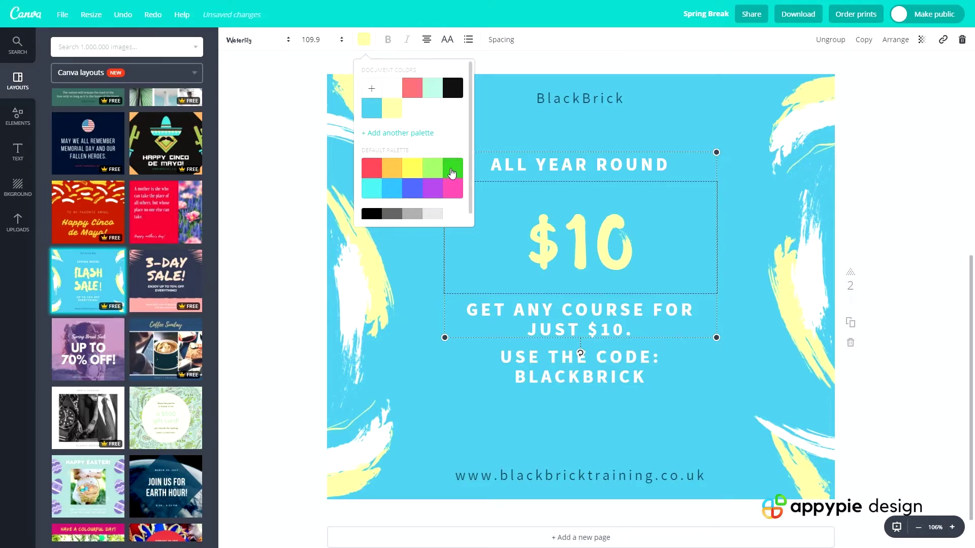
click(461, 172)
click(602, 430)
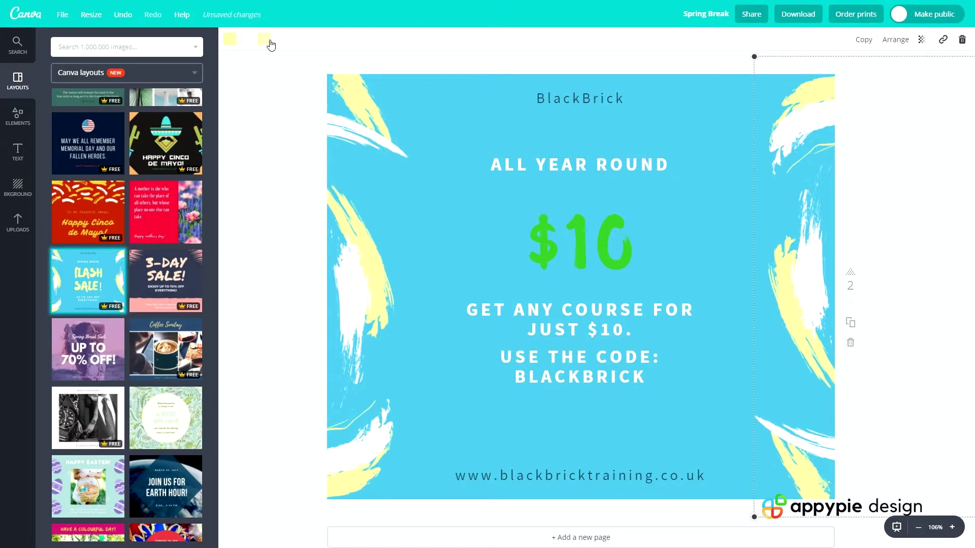
- Turn the left and right yellow brush strokes bright green
click(265, 40)
click(358, 171)
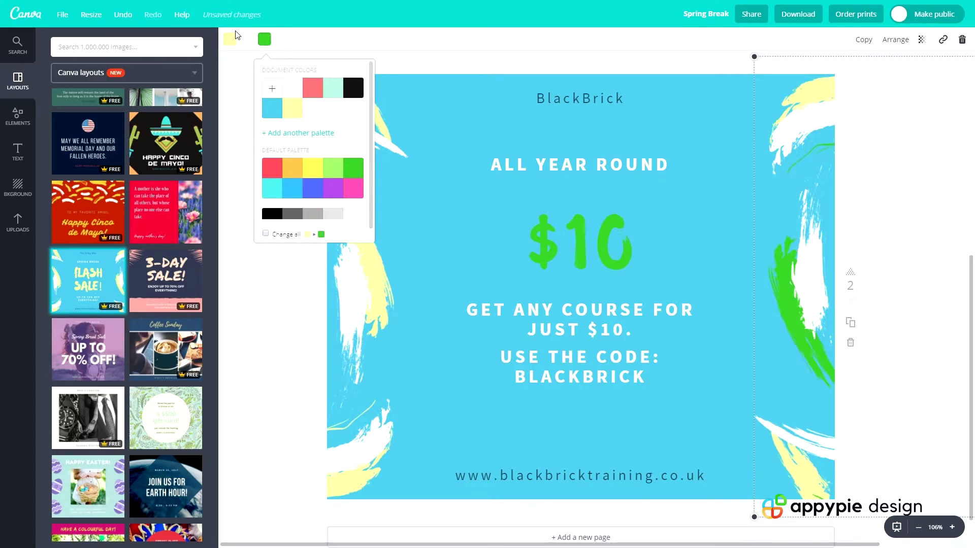
click(302, 179)
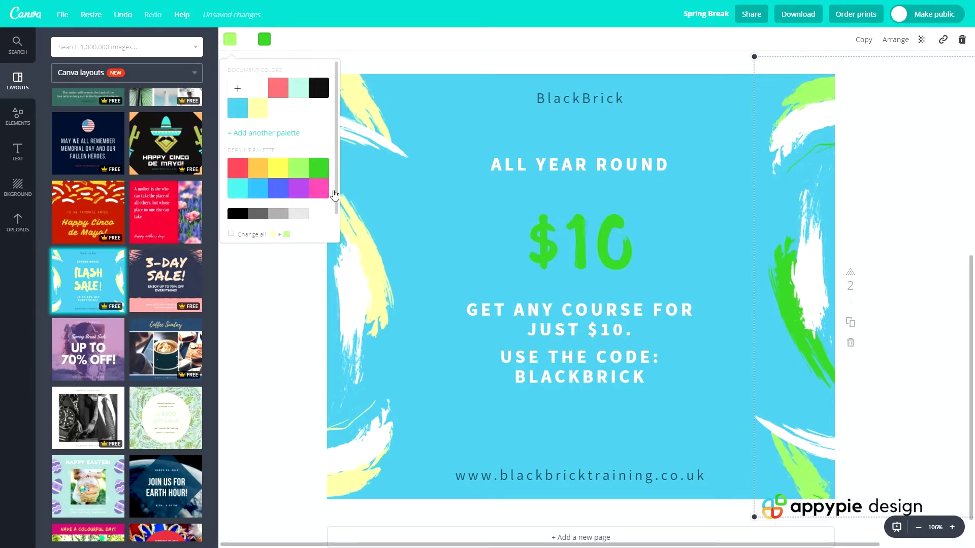
key(Escape)
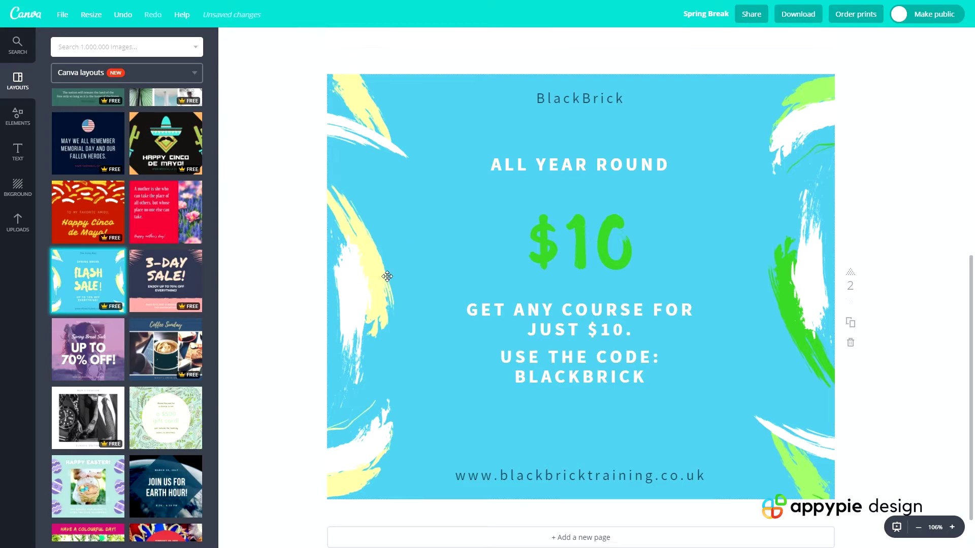
click(385, 273)
click(264, 39)
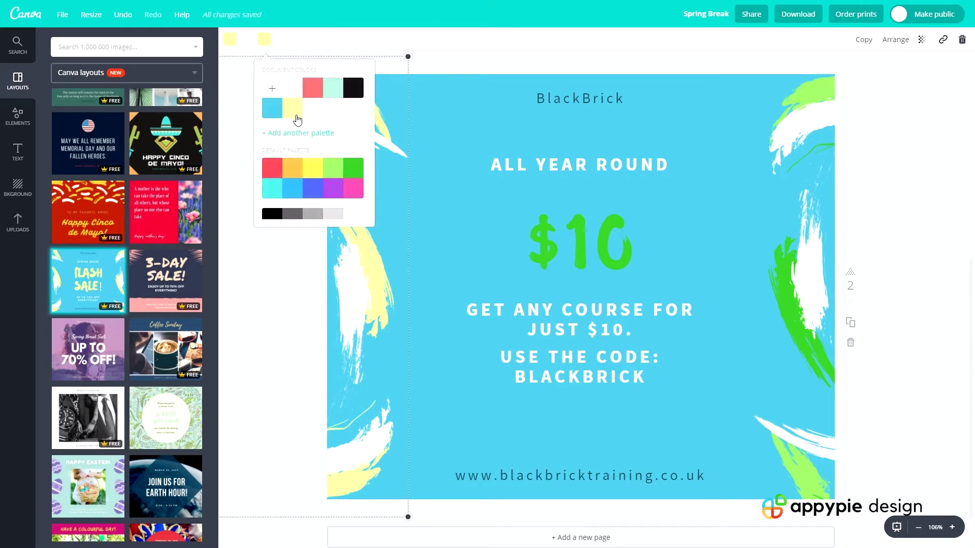
click(325, 168)
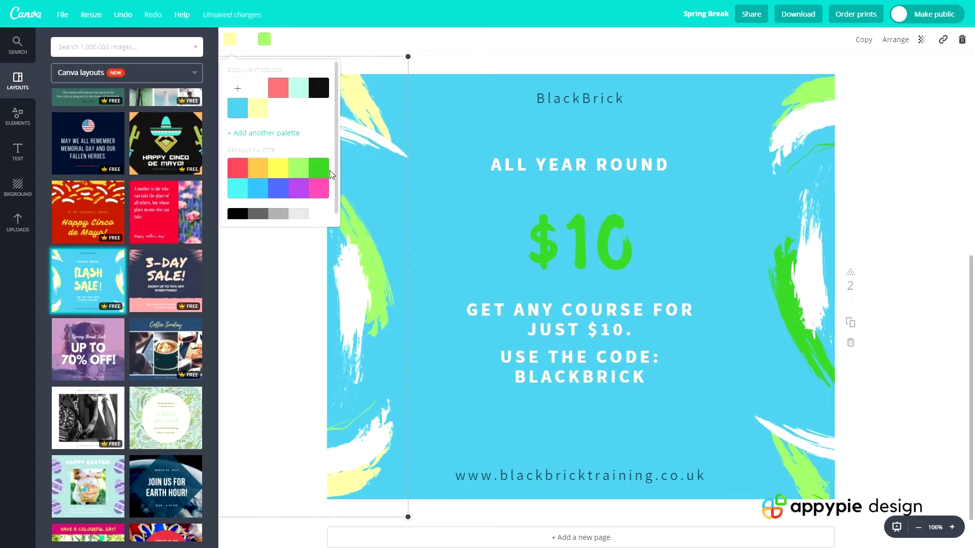
click(301, 174)
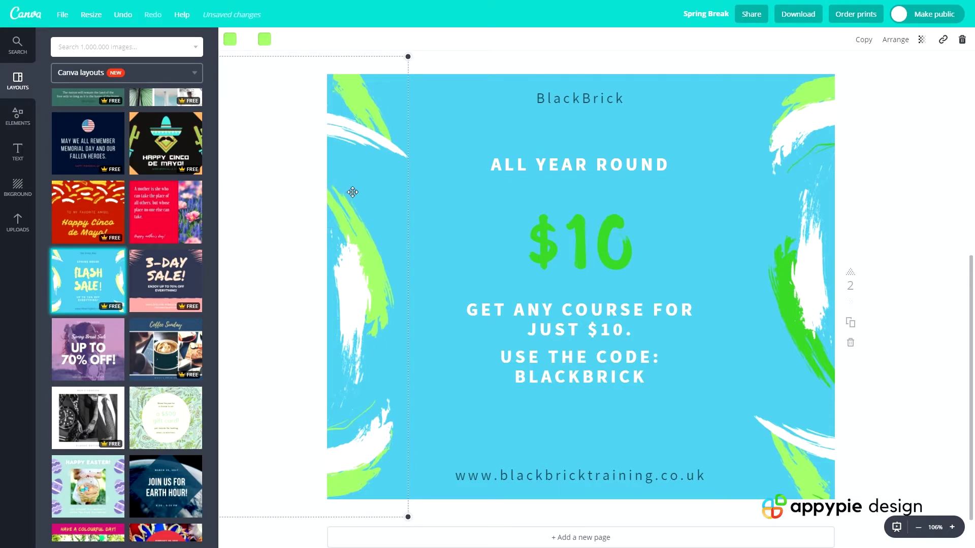
click(230, 39)
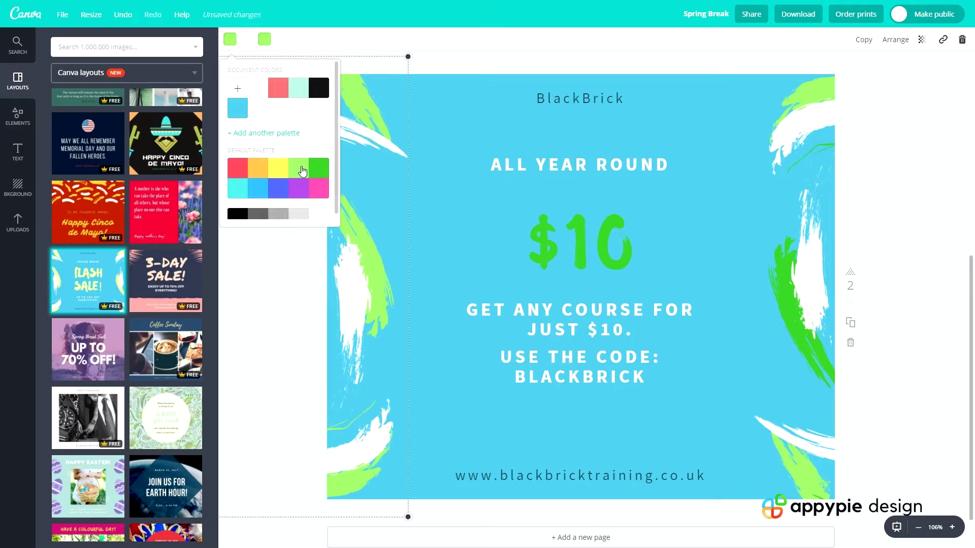
click(319, 174)
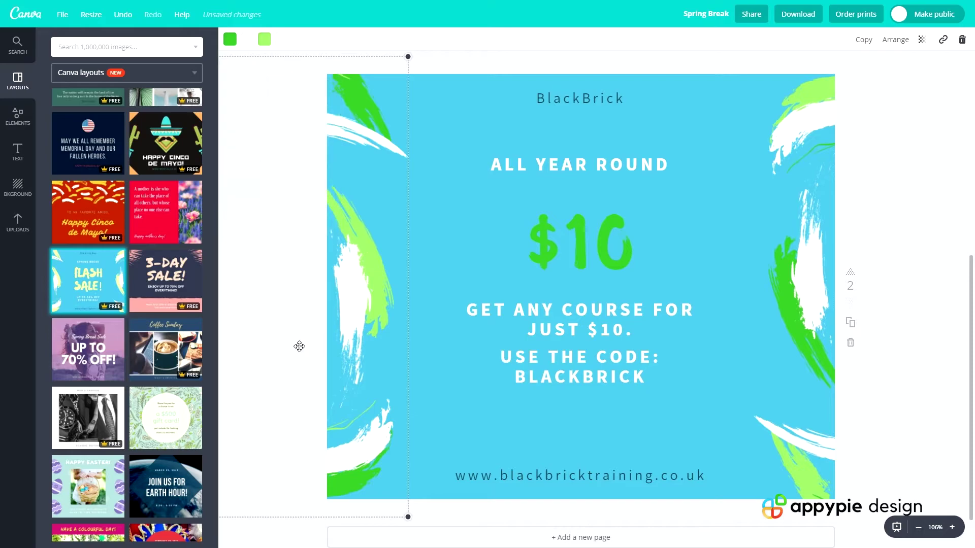
- Check the $10 text colour choices, then deselect the price
click(539, 241)
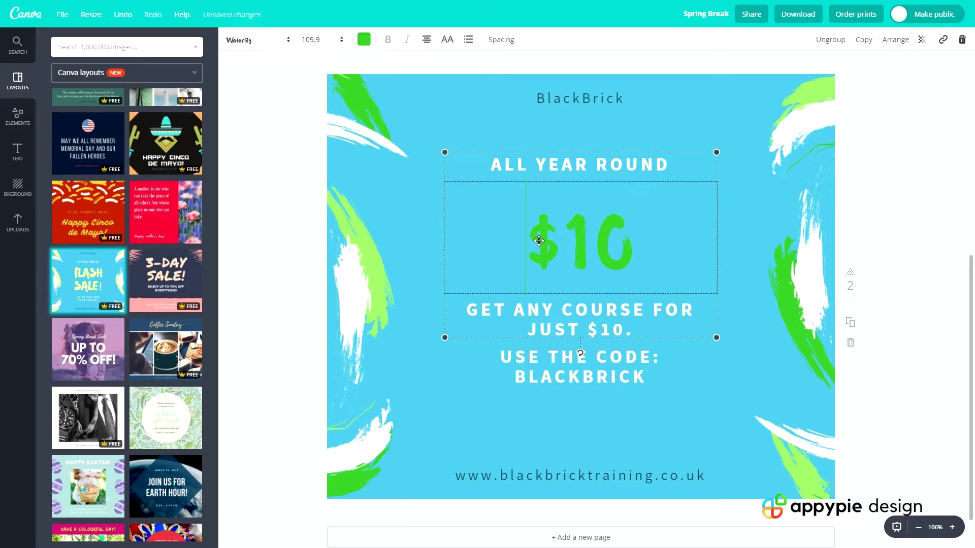
click(364, 39)
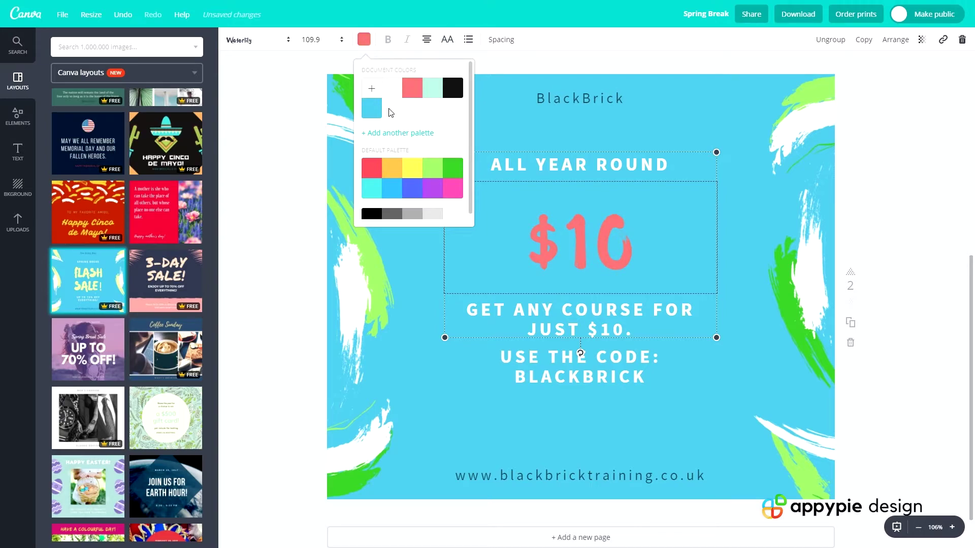
click(716, 117)
- Set the BlackBrick heading and website line in Amaranth and make both bold
click(544, 104)
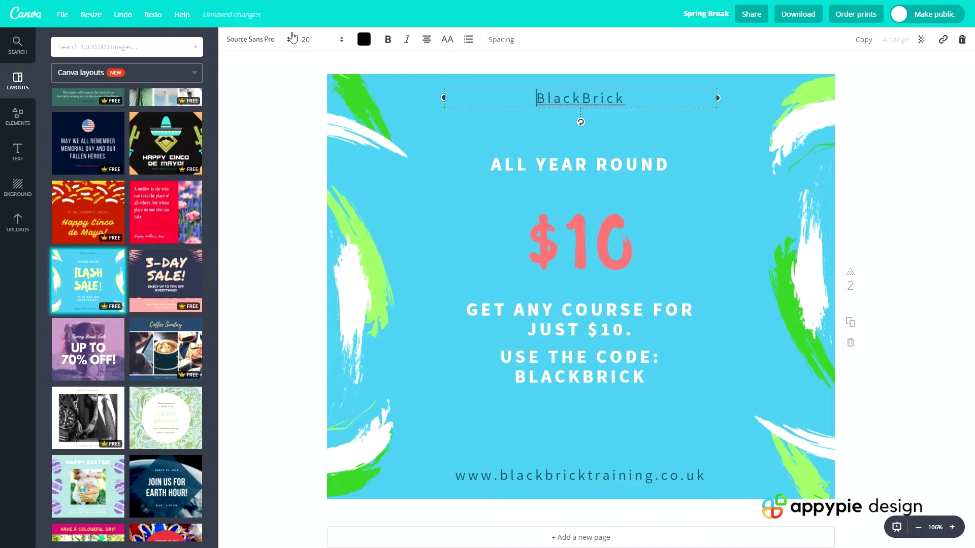
click(276, 40)
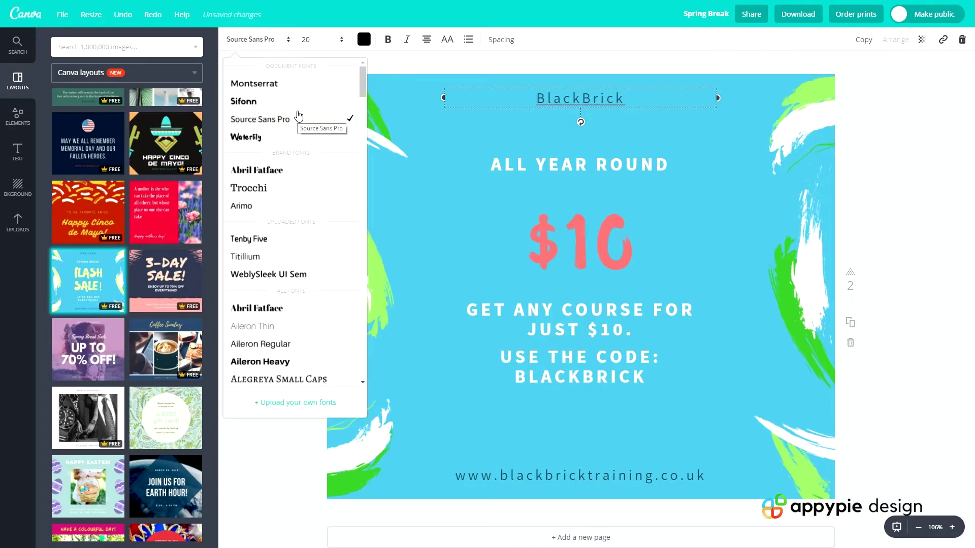
scroll(279, 208, down, 6)
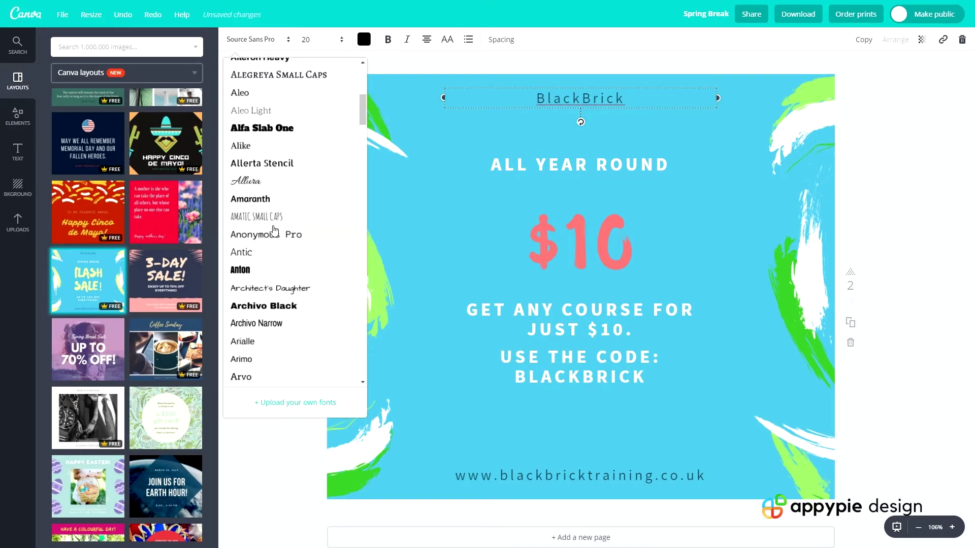
click(281, 202)
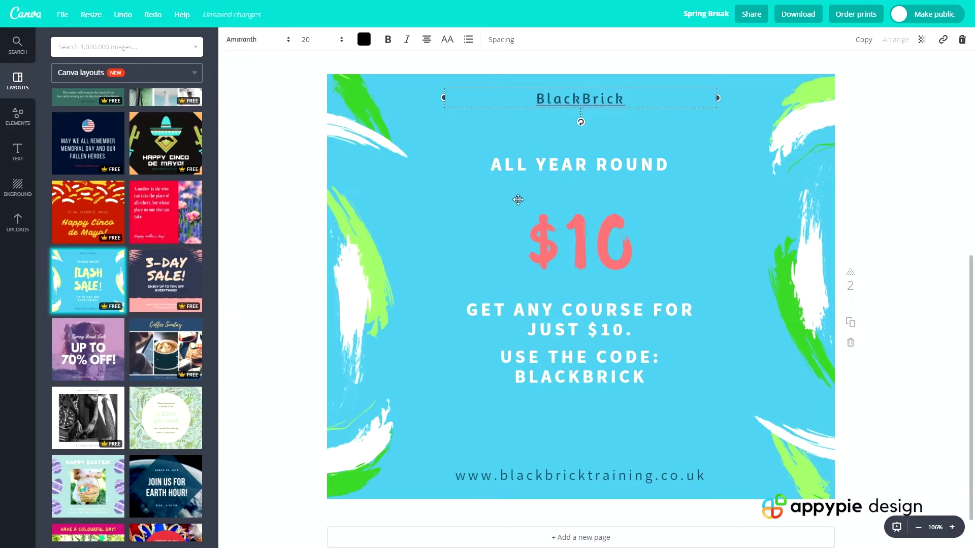
click(508, 160)
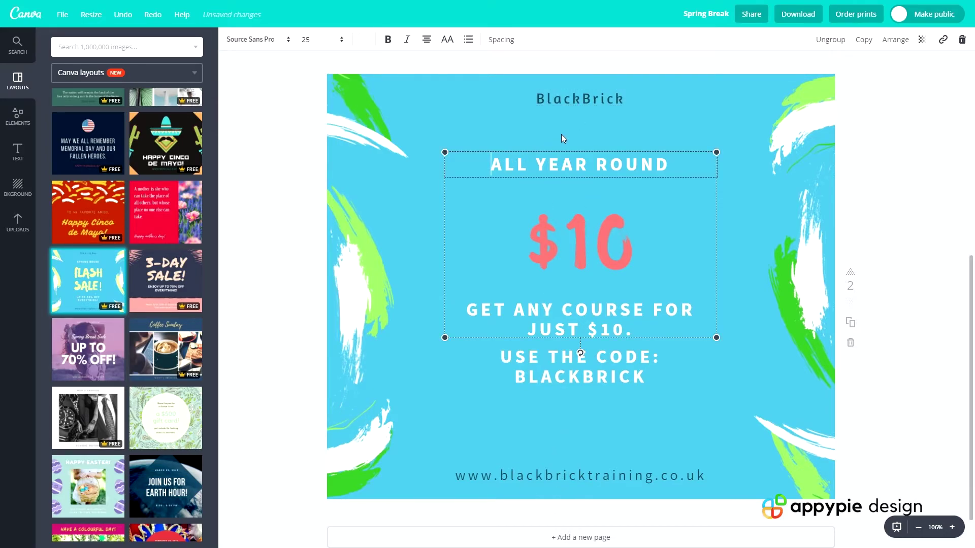
click(570, 477)
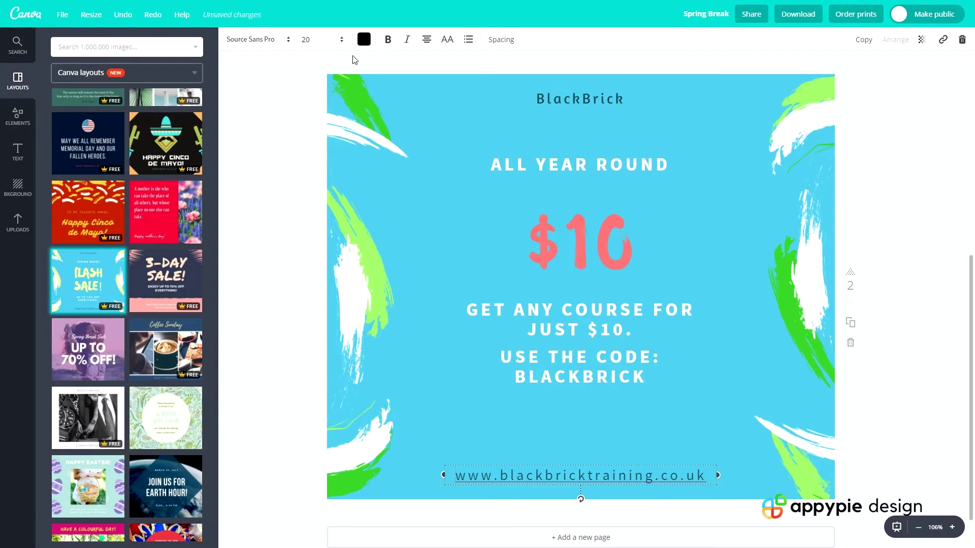
click(259, 40)
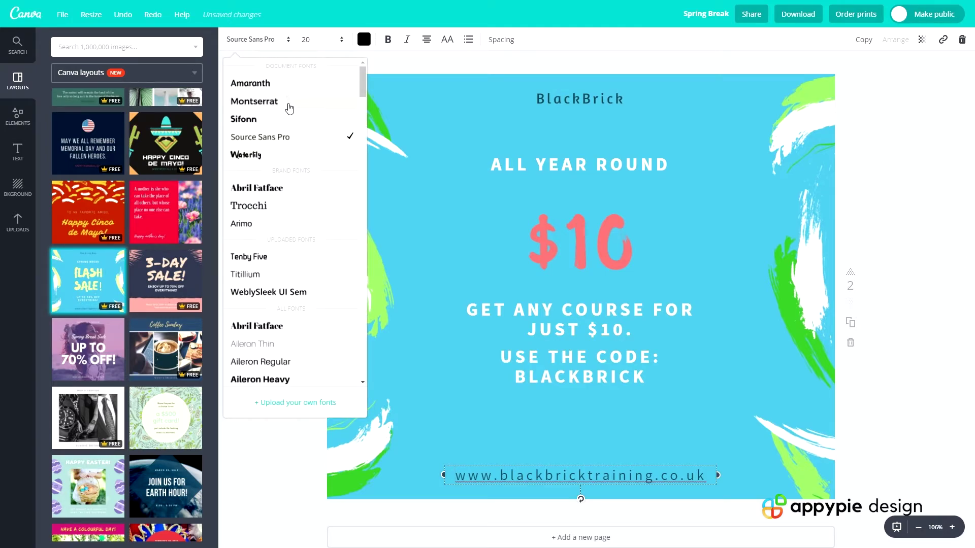
click(288, 83)
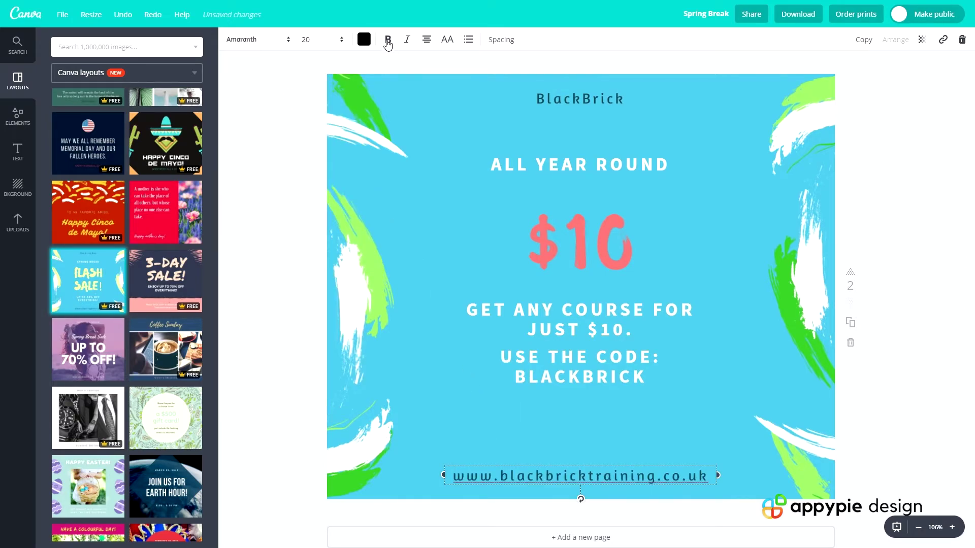
click(388, 45)
click(598, 99)
click(388, 41)
click(553, 206)
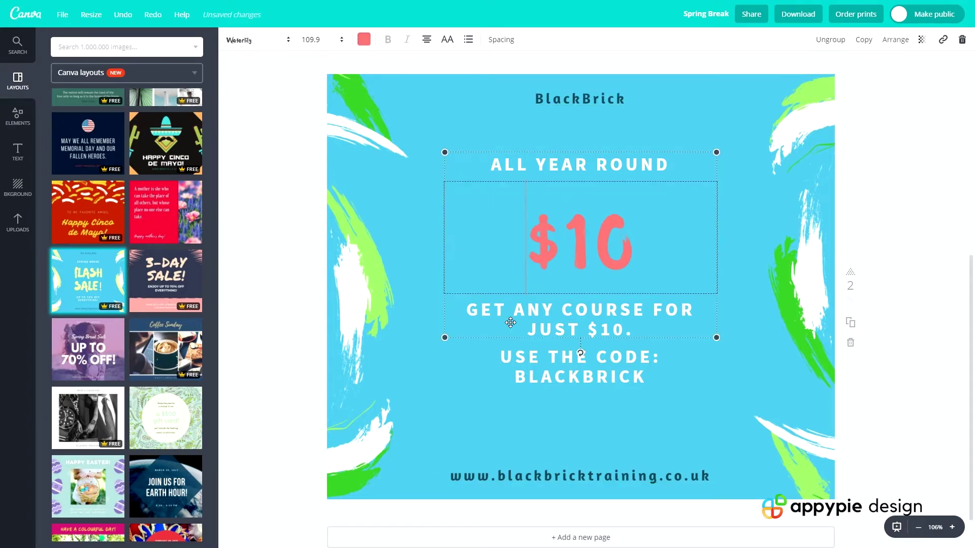
click(540, 479)
key(BackSpace)
text(B)
key(Left)
key(BackSpace)
text(B)
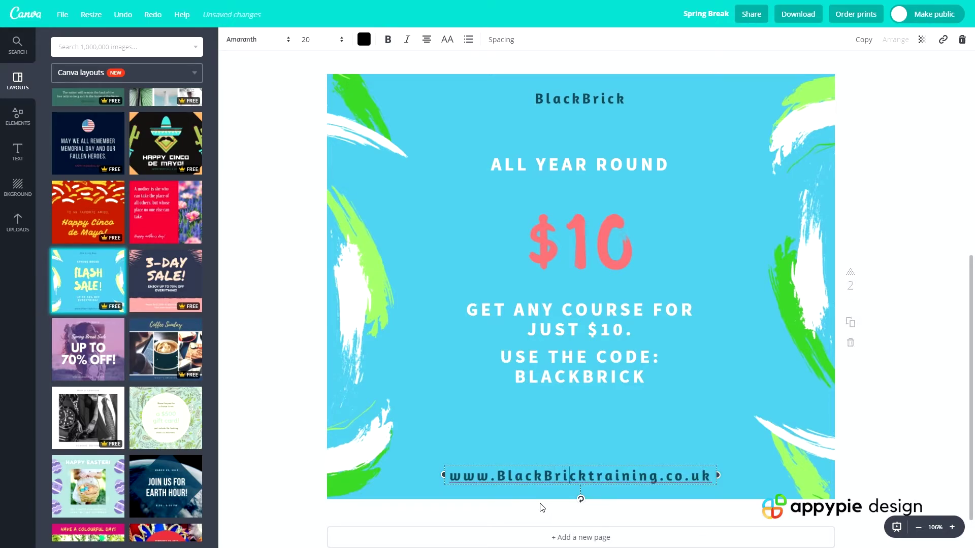
key(BackSpace)
text(T)
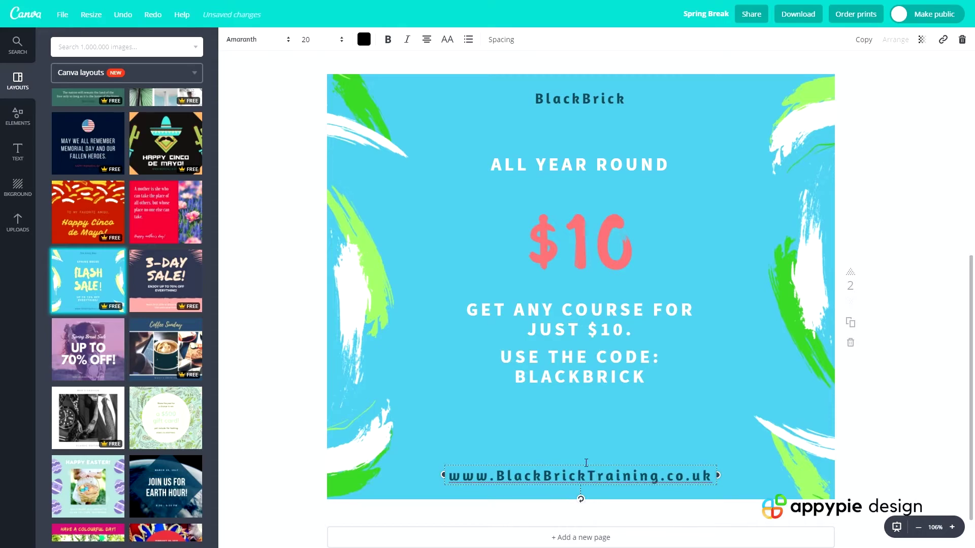
click(626, 441)
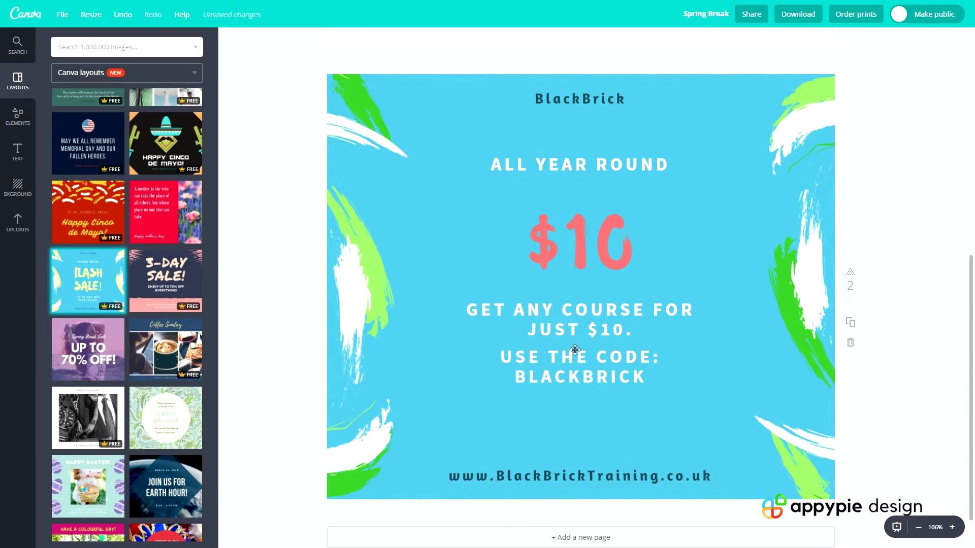
- Make the $10 price text black
click(560, 252)
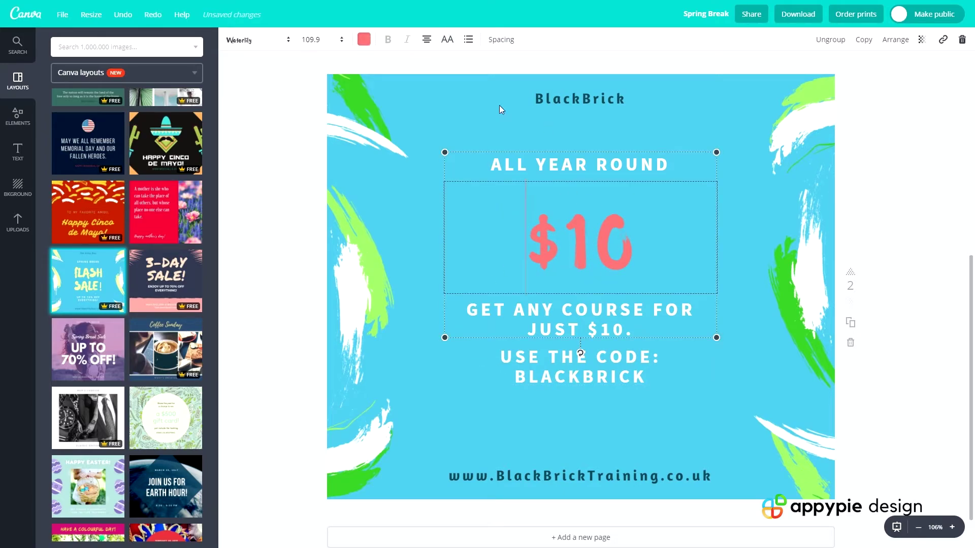
click(365, 41)
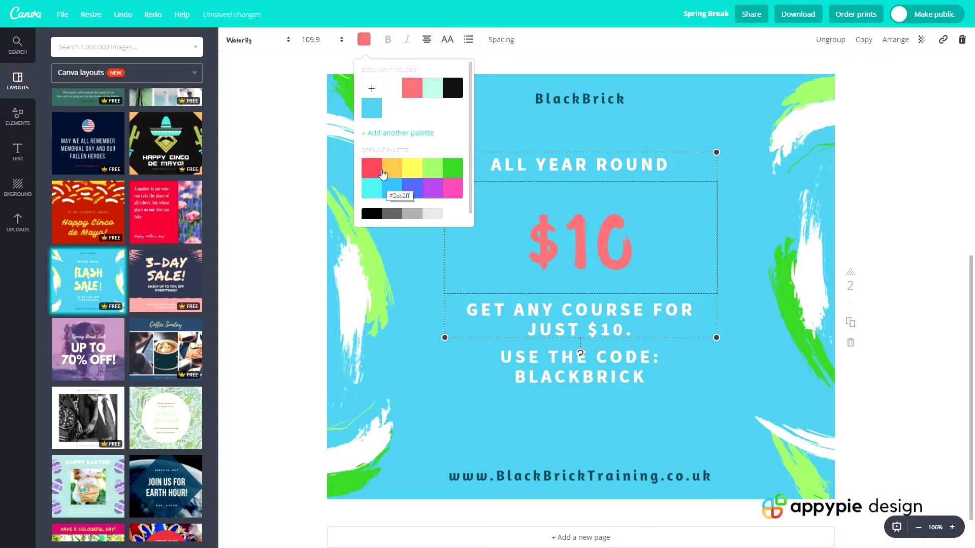
click(453, 87)
- Turn the USE THE CODE: BLACKBRICK line yellow
click(659, 89)
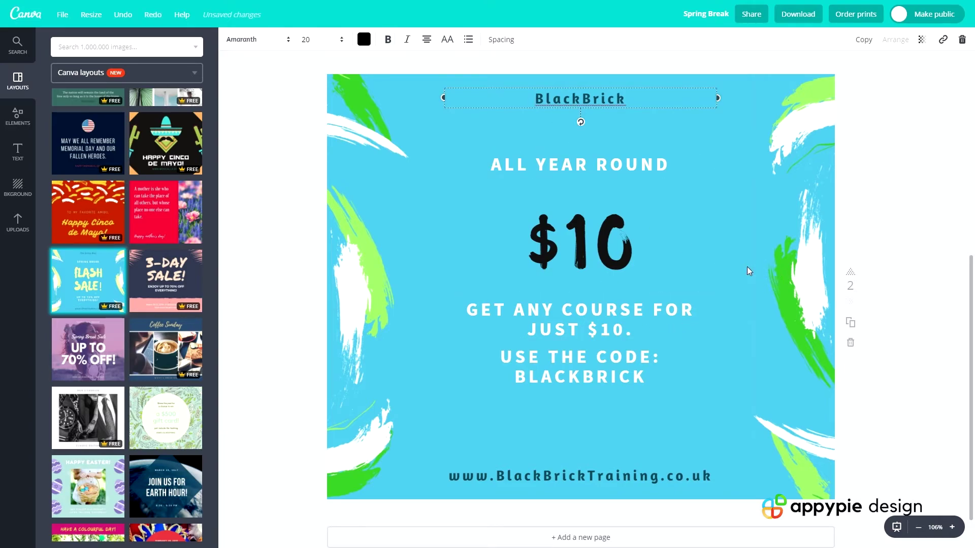
click(619, 413)
click(588, 374)
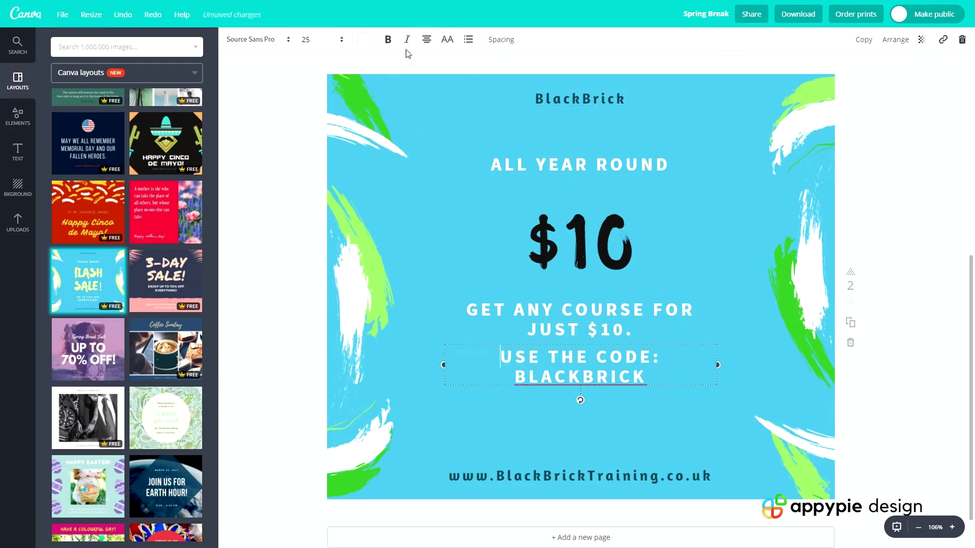
click(365, 41)
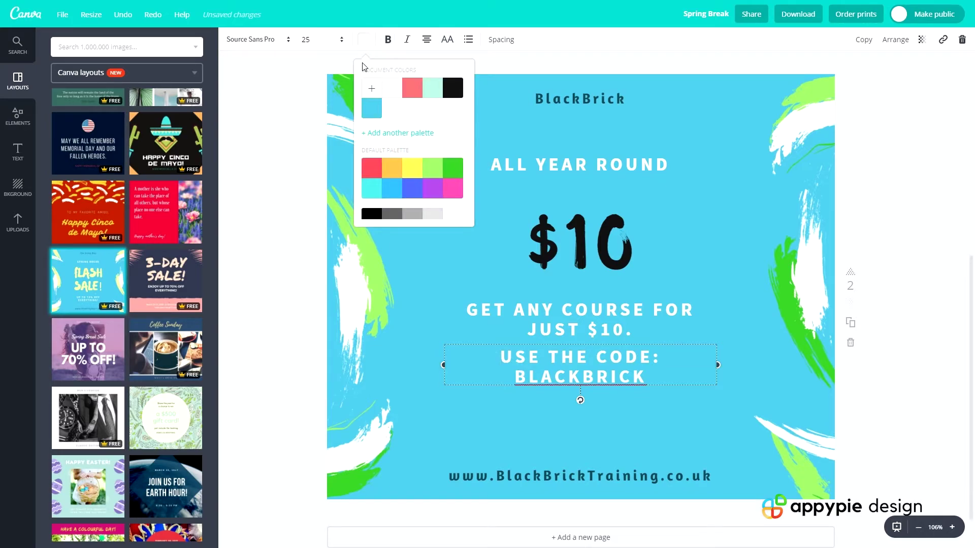
click(412, 167)
click(522, 425)
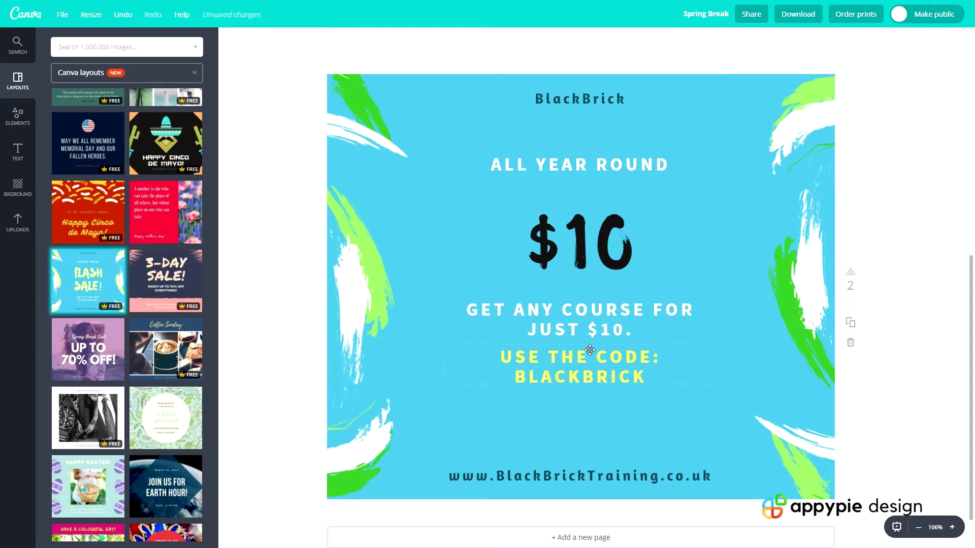
- Edit the headline text to extend it to ALL YEAR ROUND SALE
click(591, 379)
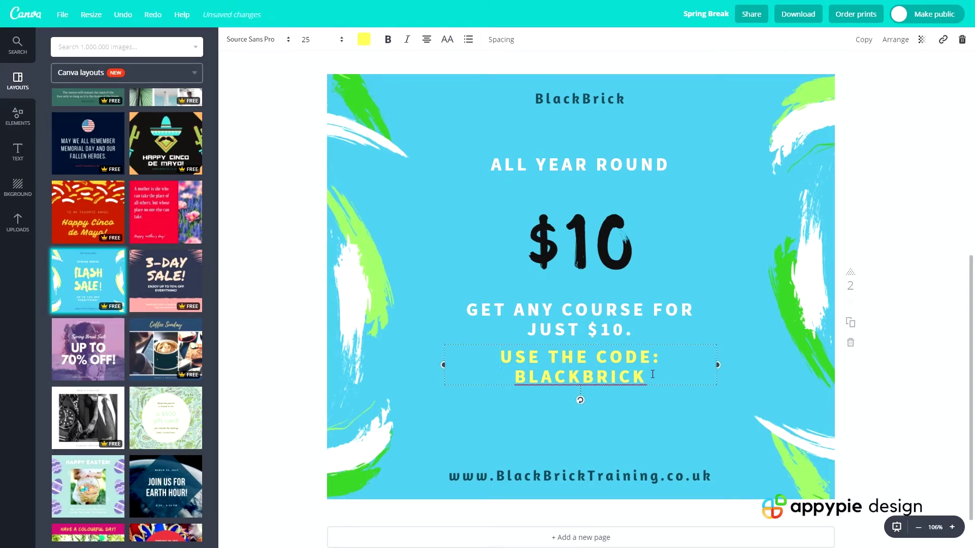
drag(637, 376, 512, 374)
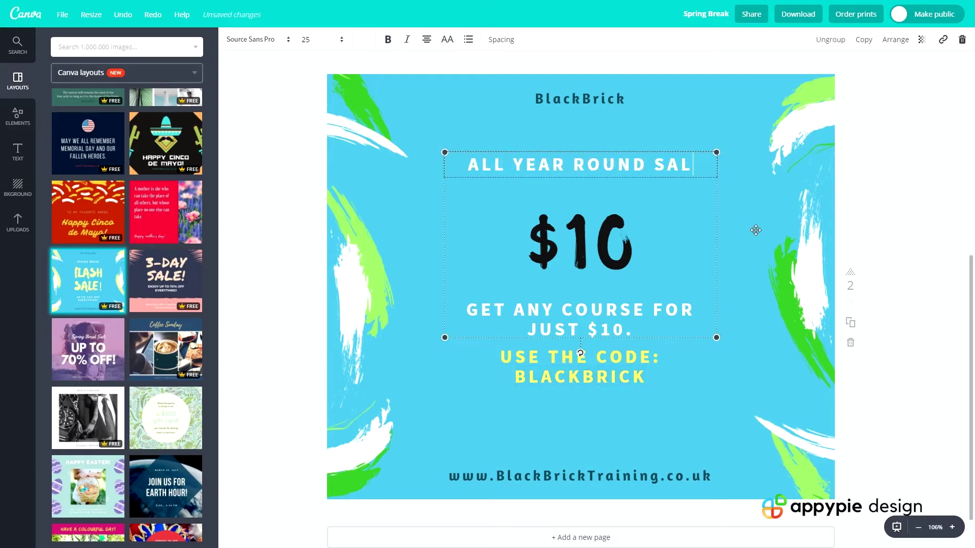
text(E)
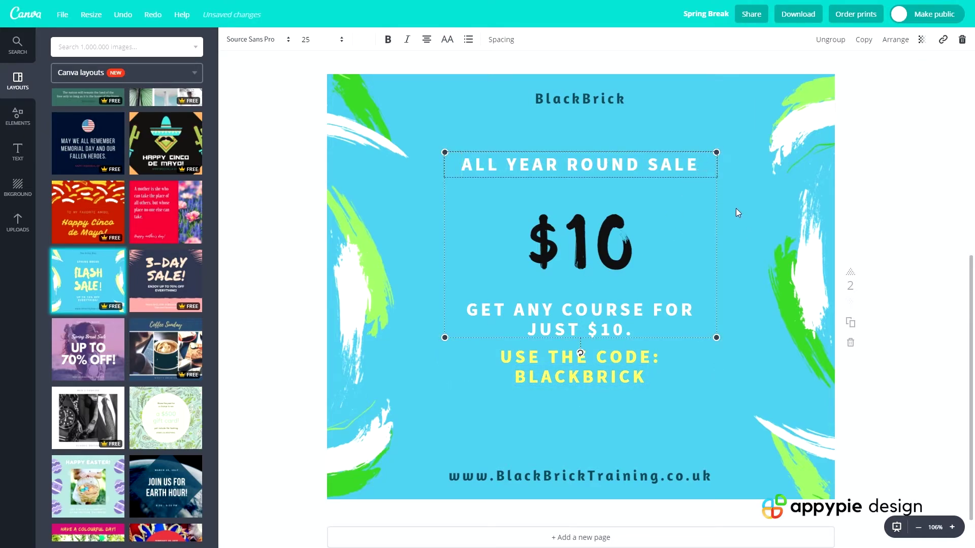
text(!)
- Finish the headline with '!' and delete BLACKBRICK from the code line
click(620, 374)
double_click(609, 373)
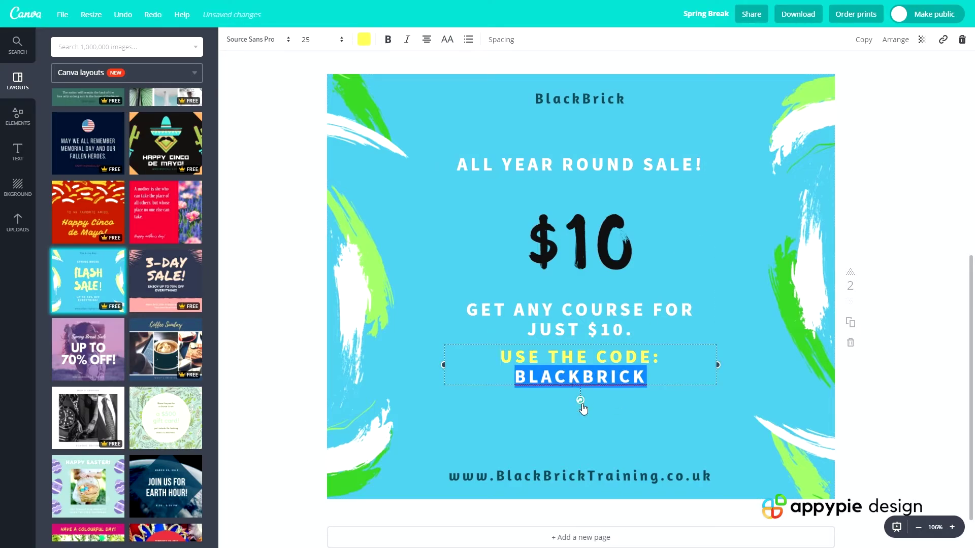
key(BackSpace)
- Duplicate the BlackBrick heading and centre the resized copy under USE THE CODE:
click(575, 84)
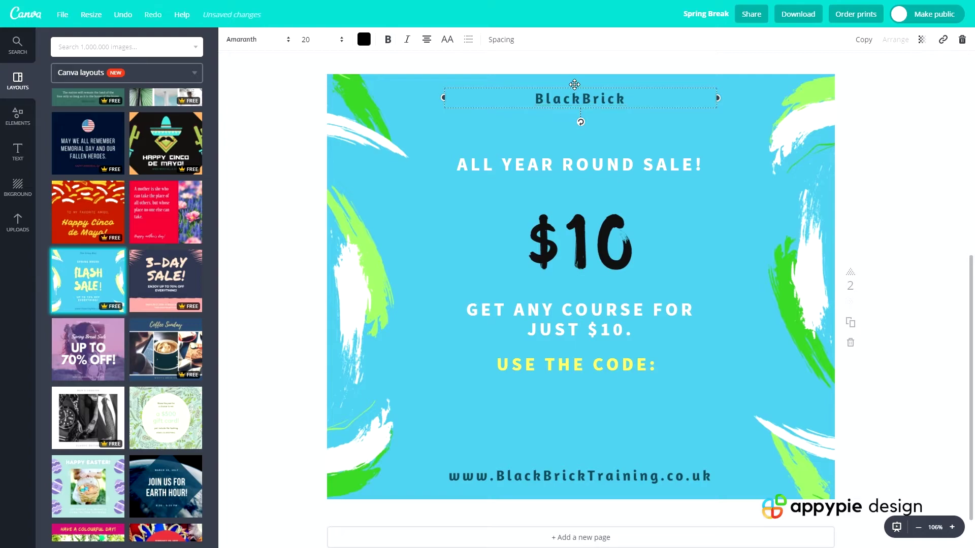
key(ctrl+d)
drag(589, 106, 562, 375)
drag(431, 387, 519, 387)
drag(675, 377, 643, 387)
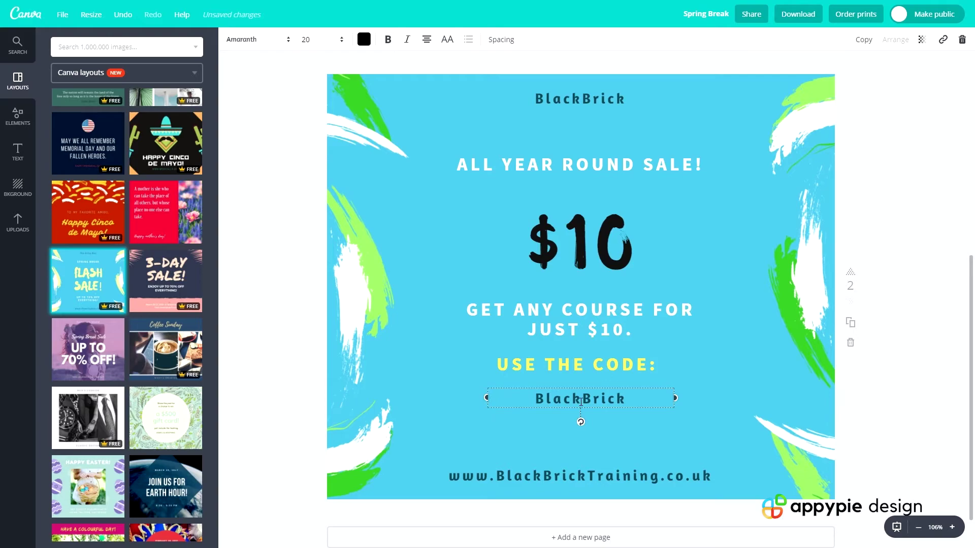
- Set the copied BlackBrick in the Waterlily font after trying Sifonn
click(262, 40)
click(254, 119)
click(262, 151)
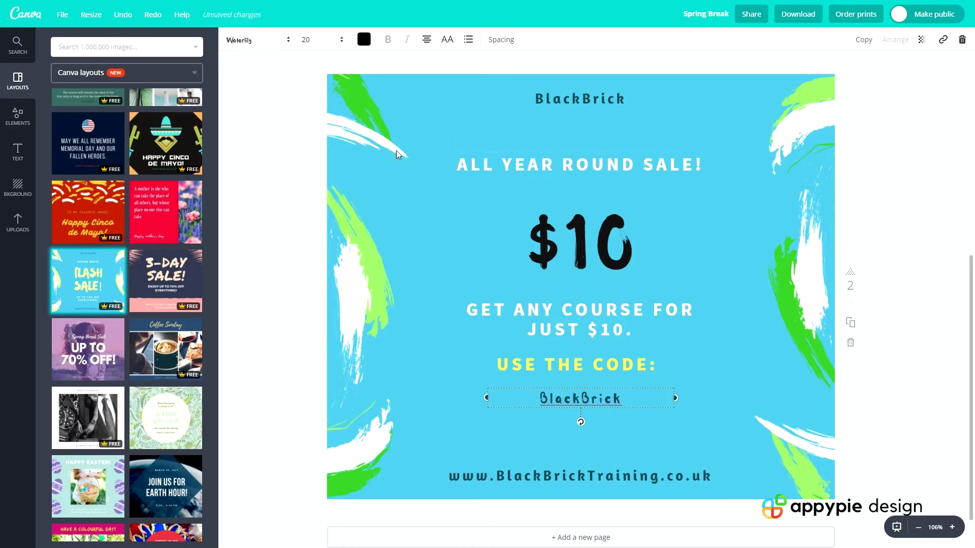
- Set the code text to size 32 and nudge the code, sale, heading and website lines
click(315, 41)
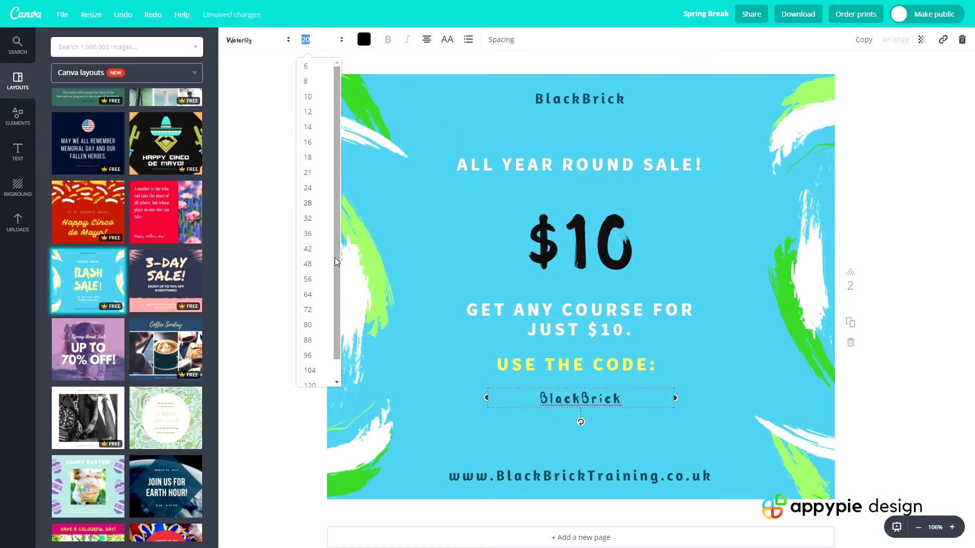
click(316, 219)
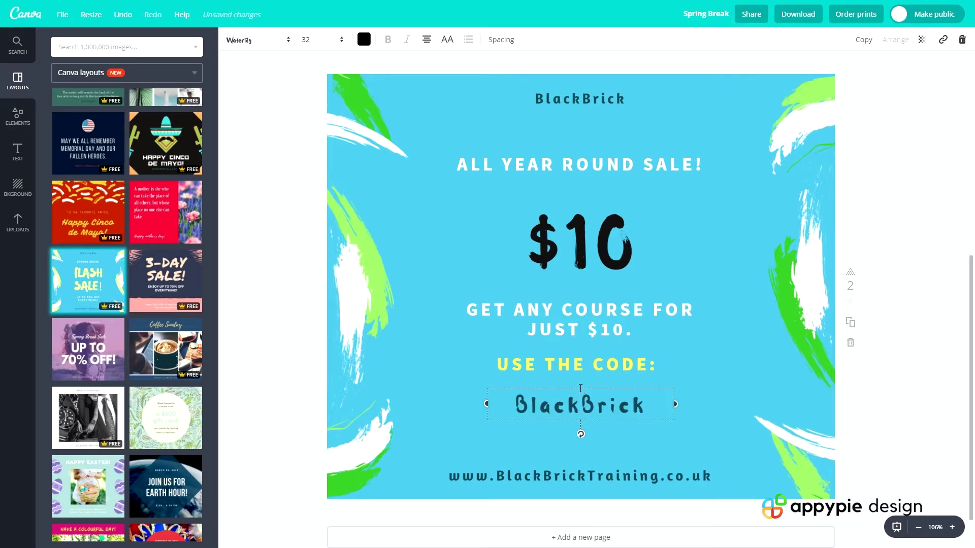
drag(581, 387, 602, 359)
drag(593, 322, 595, 321)
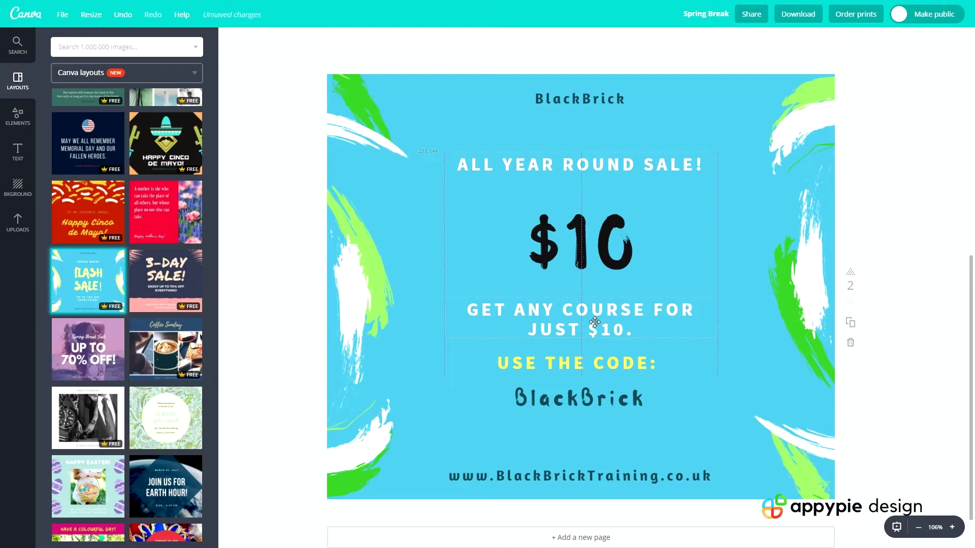
drag(579, 92, 579, 95)
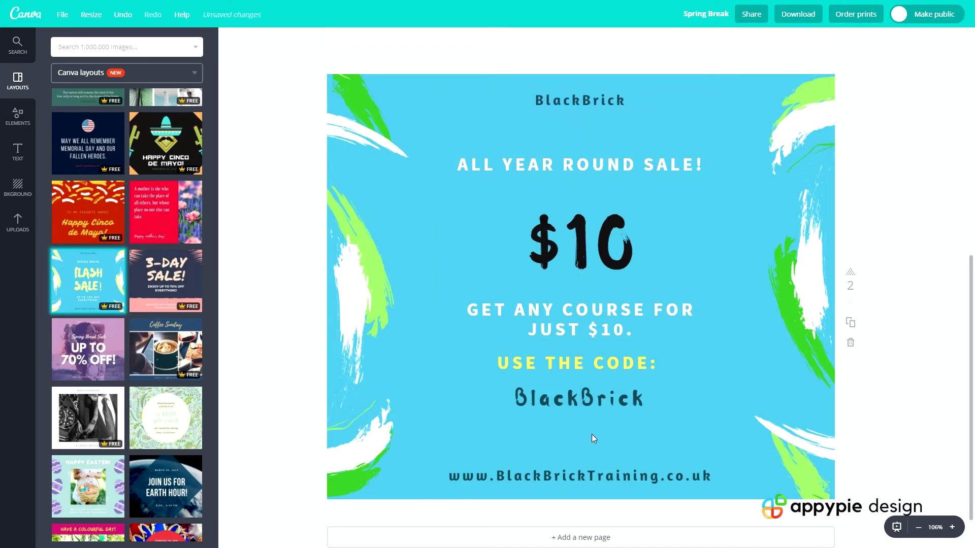
drag(574, 477, 575, 473)
- Retype the code word as BLACKBRICK and align the USE THE CODE: line
click(560, 395)
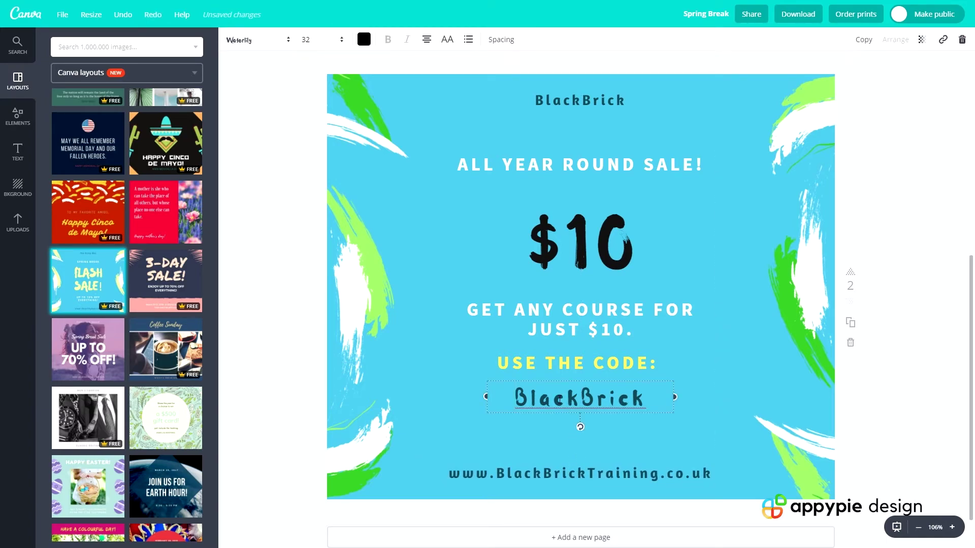
double_click(533, 400)
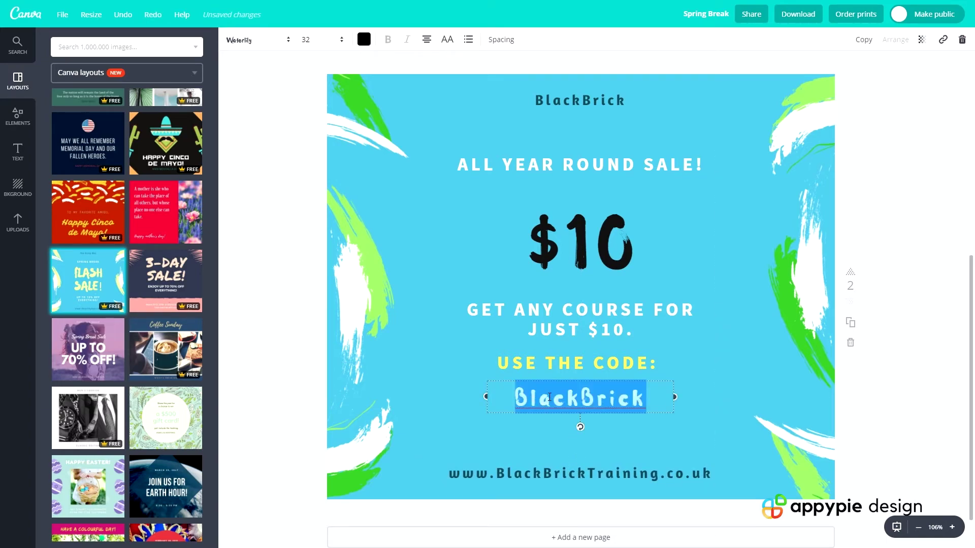
text(B)
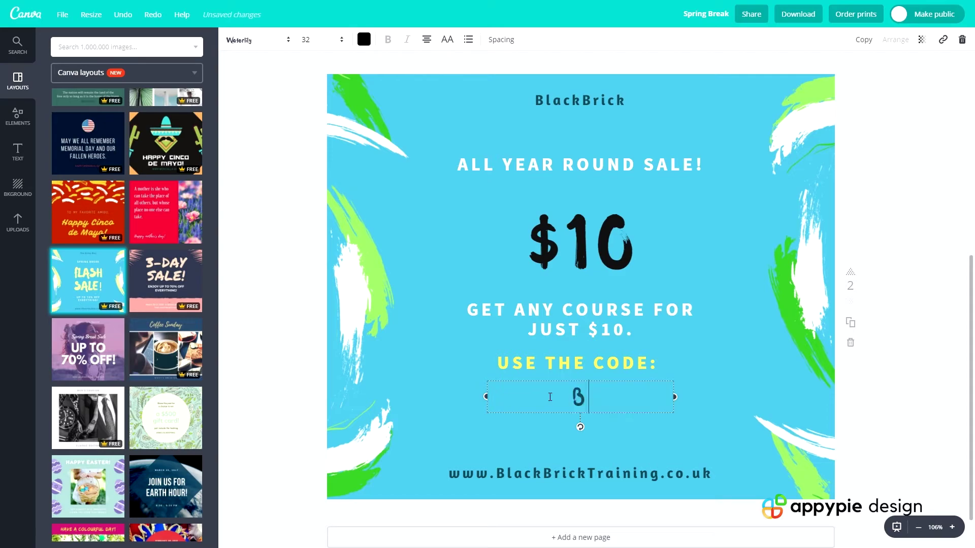
text(LACKBRICK)
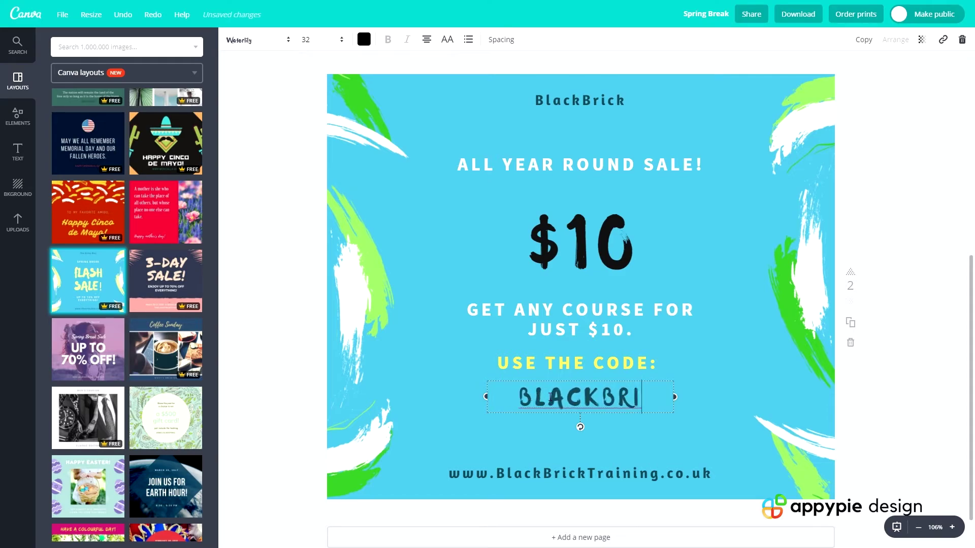
click(538, 429)
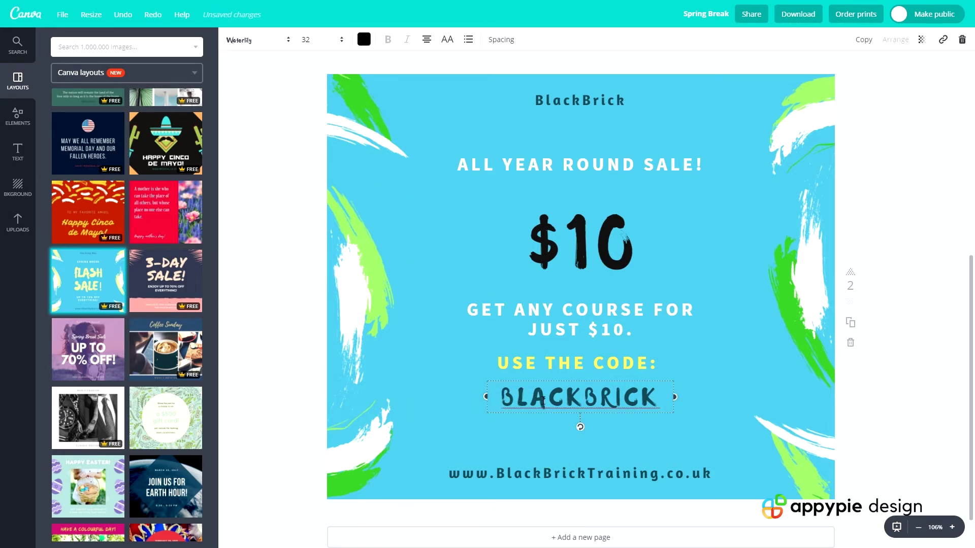
drag(548, 362, 545, 358)
- Set the top BlackBrick heading to font size 24 and move it up slightly
click(537, 430)
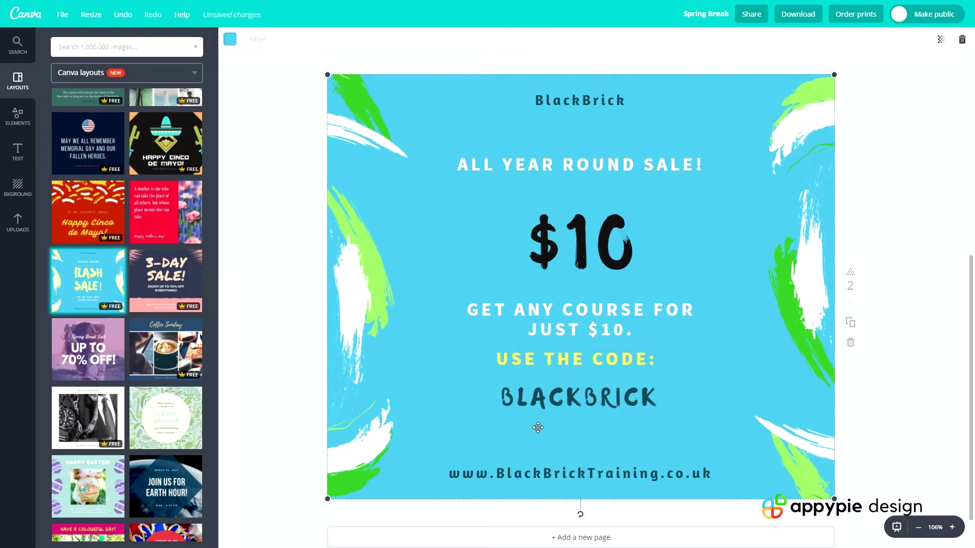
click(896, 229)
click(551, 100)
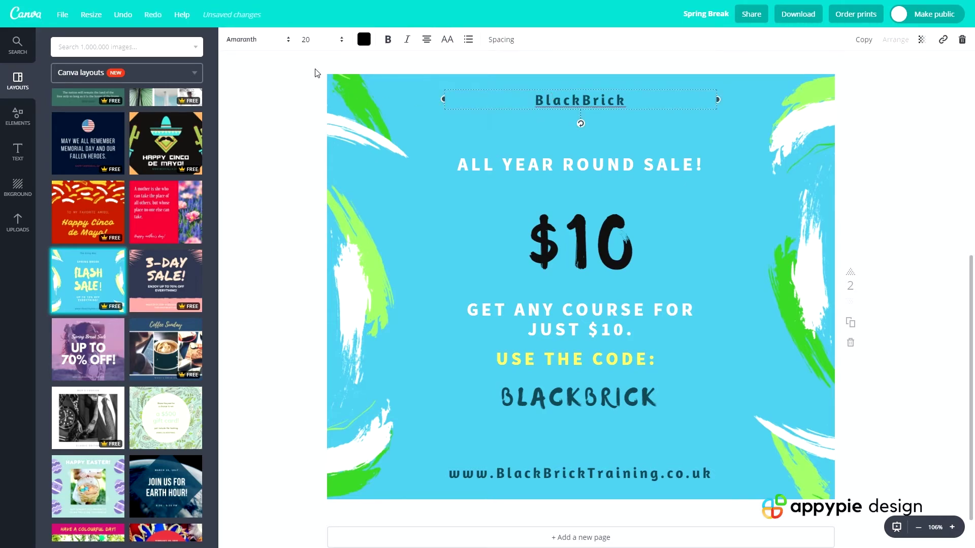
click(305, 39)
click(311, 188)
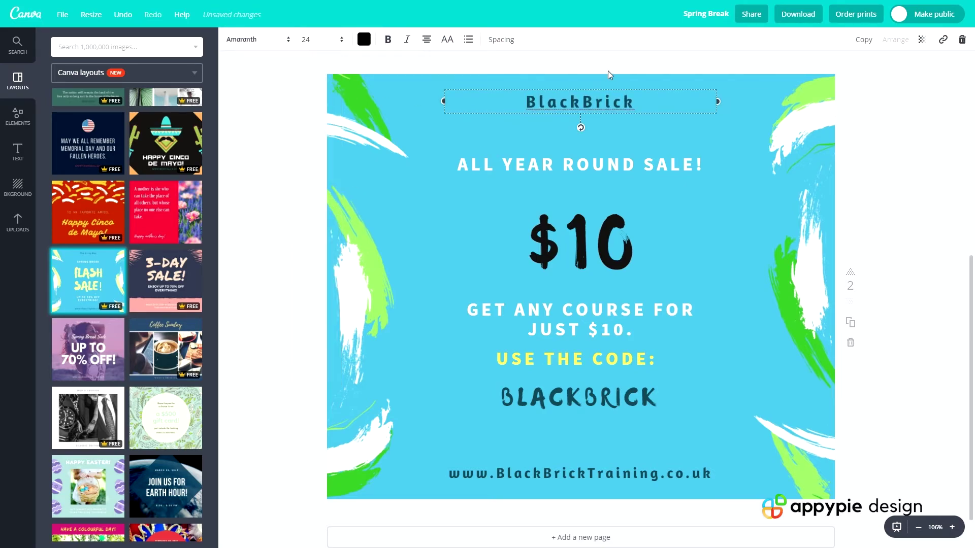
drag(585, 84, 585, 80)
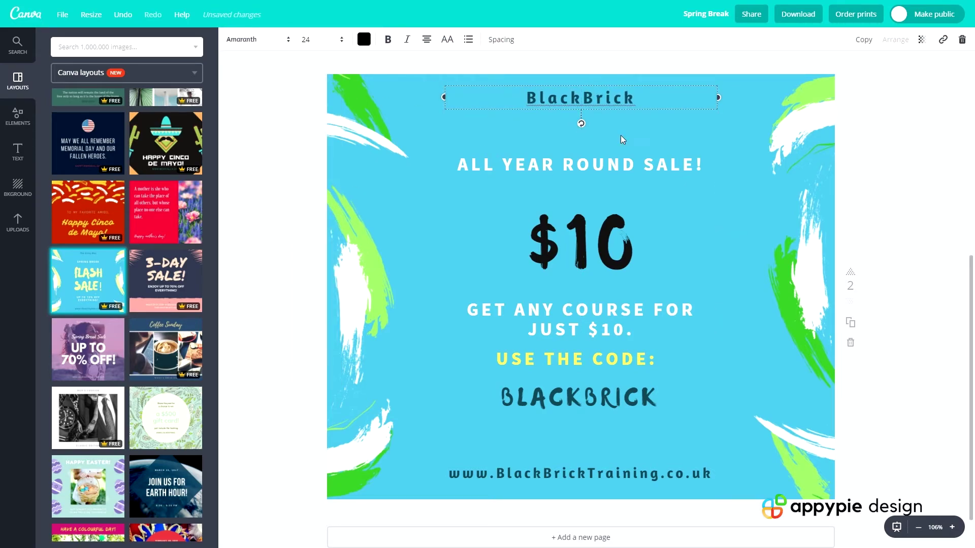
click(857, 208)
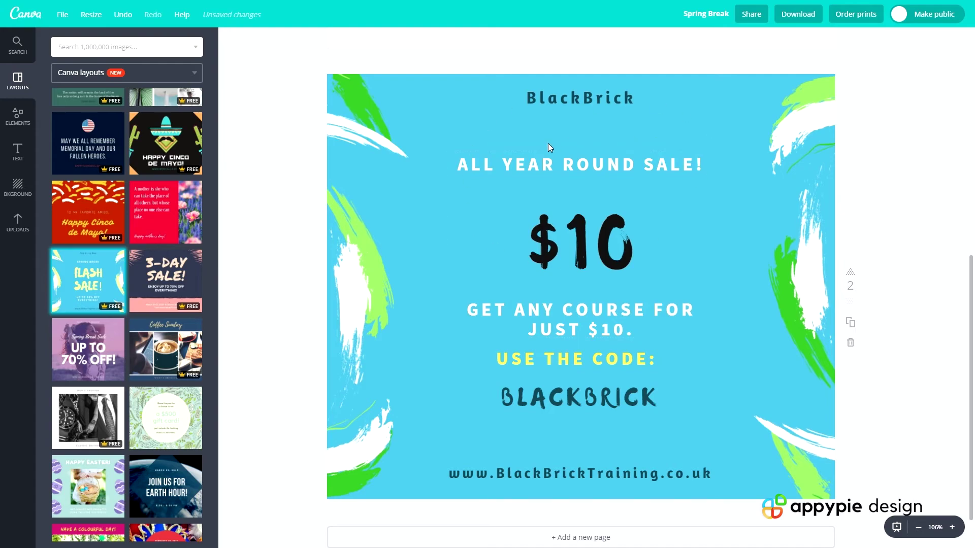
click(551, 160)
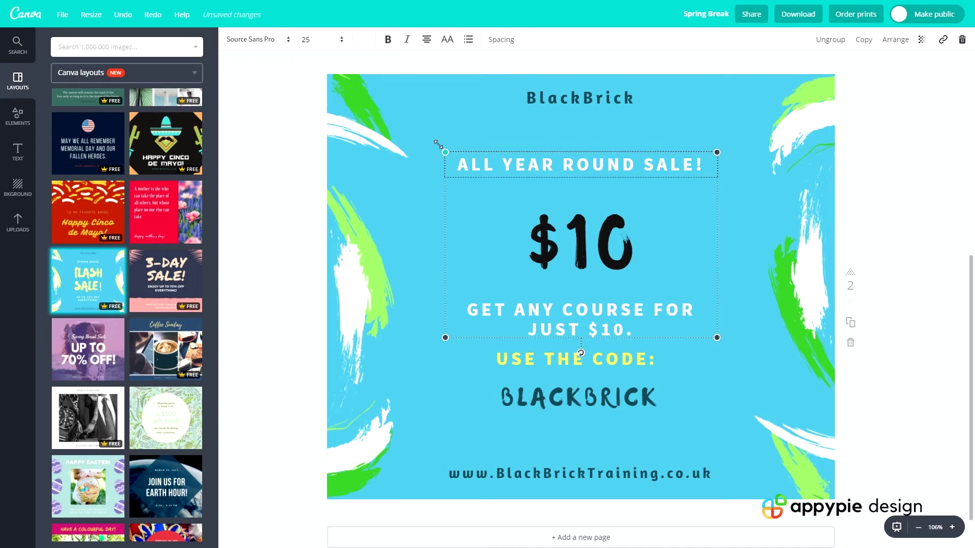
click(875, 131)
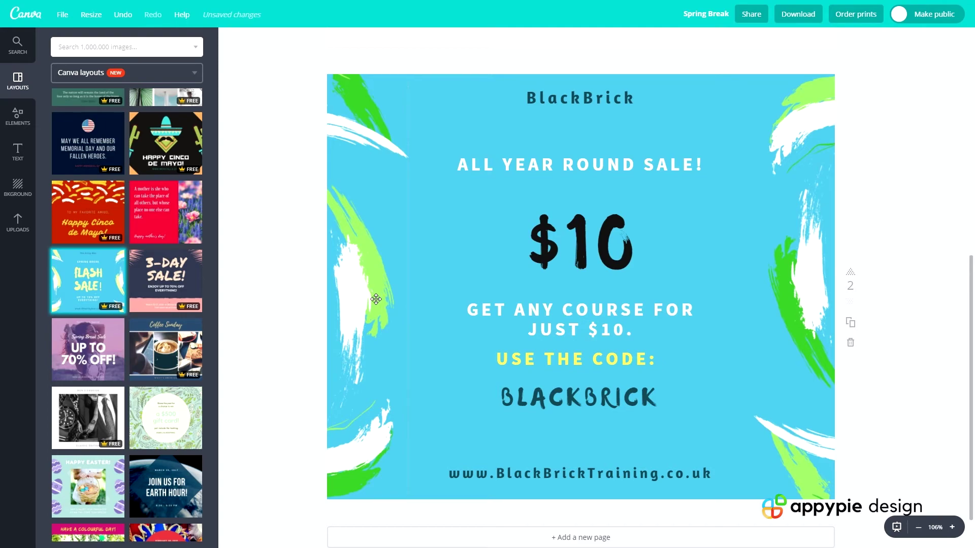
- Try green, yellow and orange backgrounds, then undo back to blue
click(17, 118)
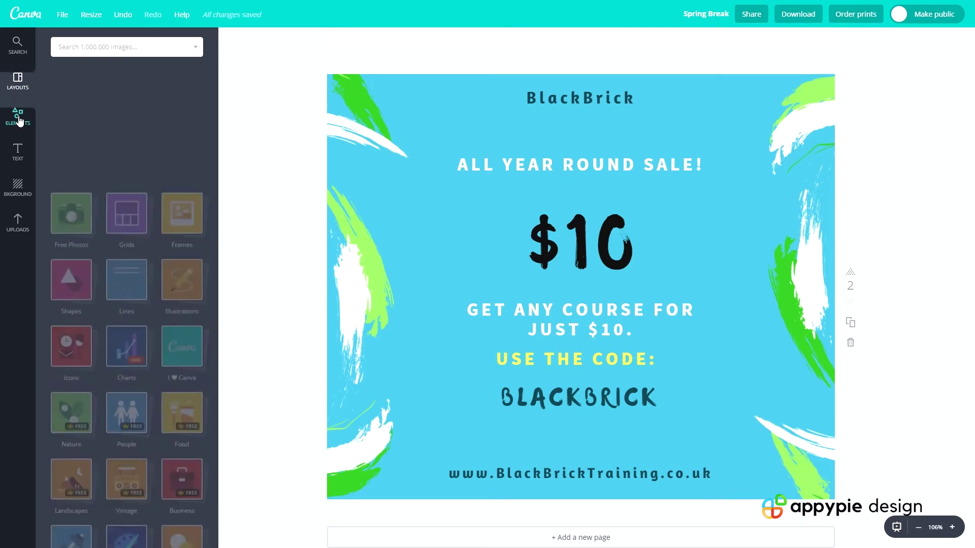
click(18, 151)
click(22, 188)
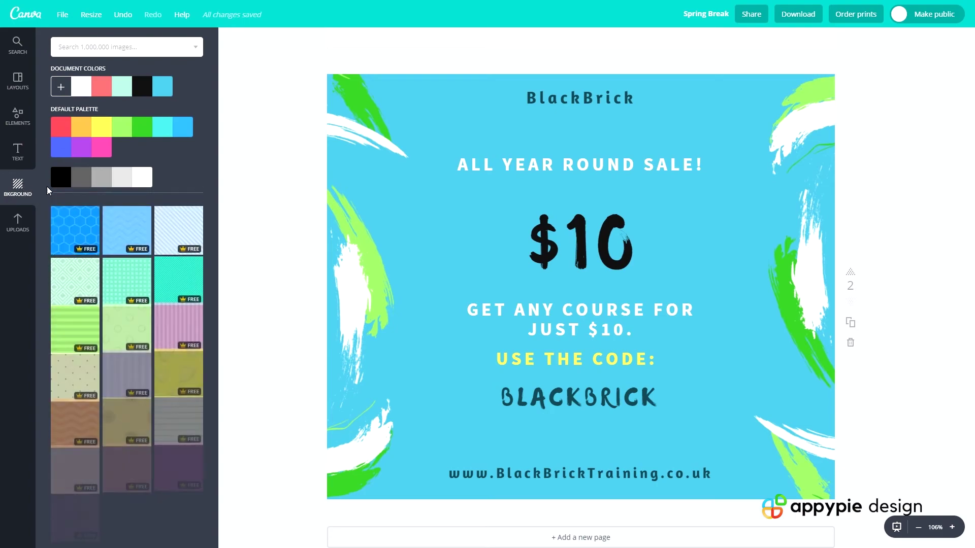
click(144, 130)
click(96, 130)
click(75, 131)
key(ctrl+z)
key(ctrl+z)
key(ctrl+z)
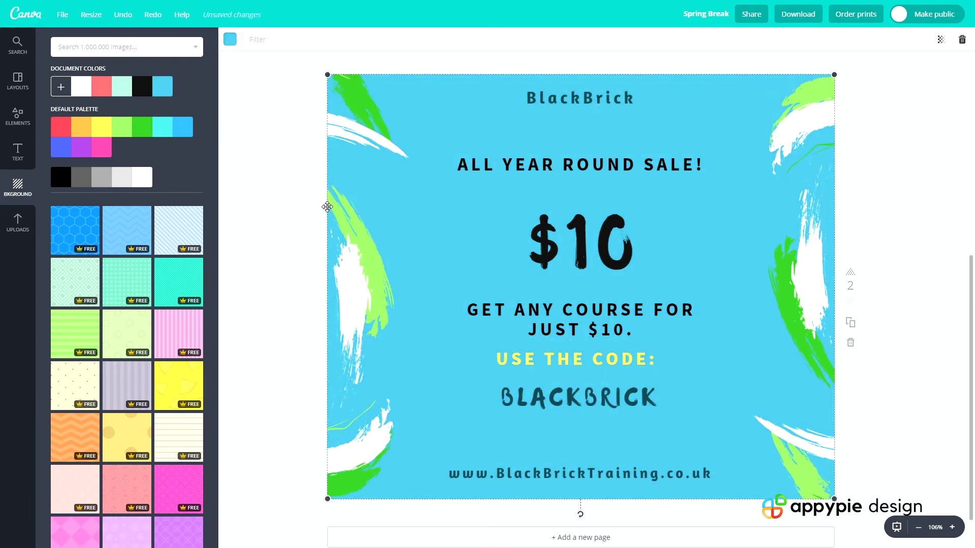
- Begin replacing the Spring Break design title, starting with 'f'
click(248, 200)
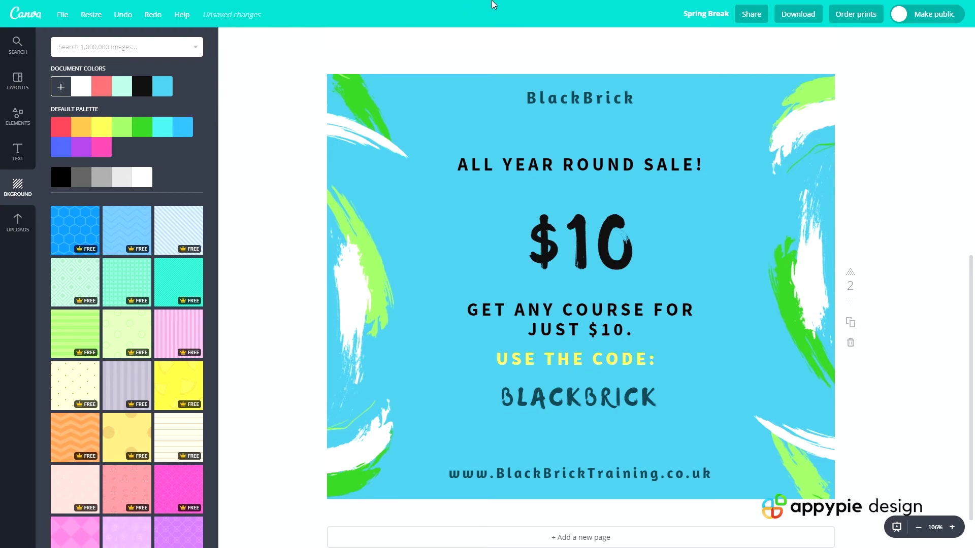
click(686, 14)
text(facebook post design)
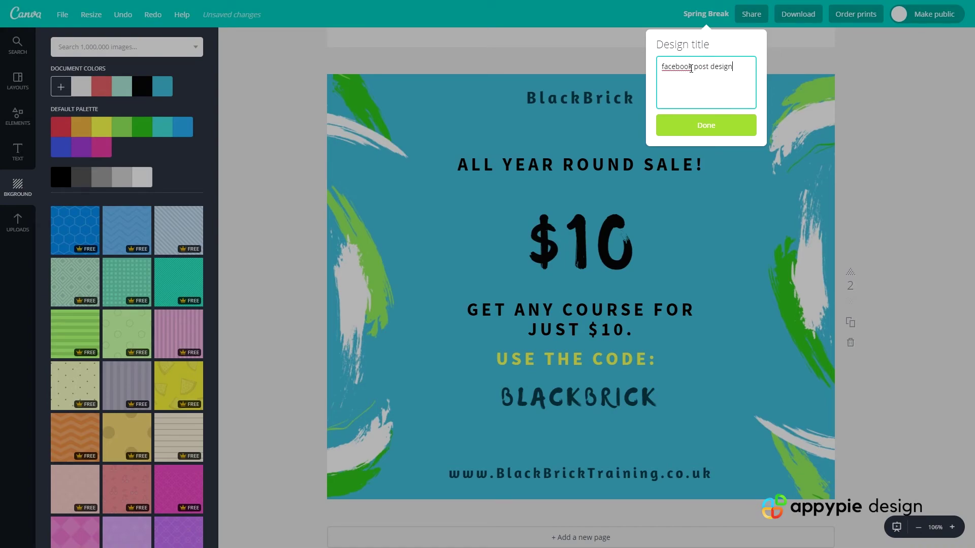
- Confirm the design title 'facebook post design'
key(Return)
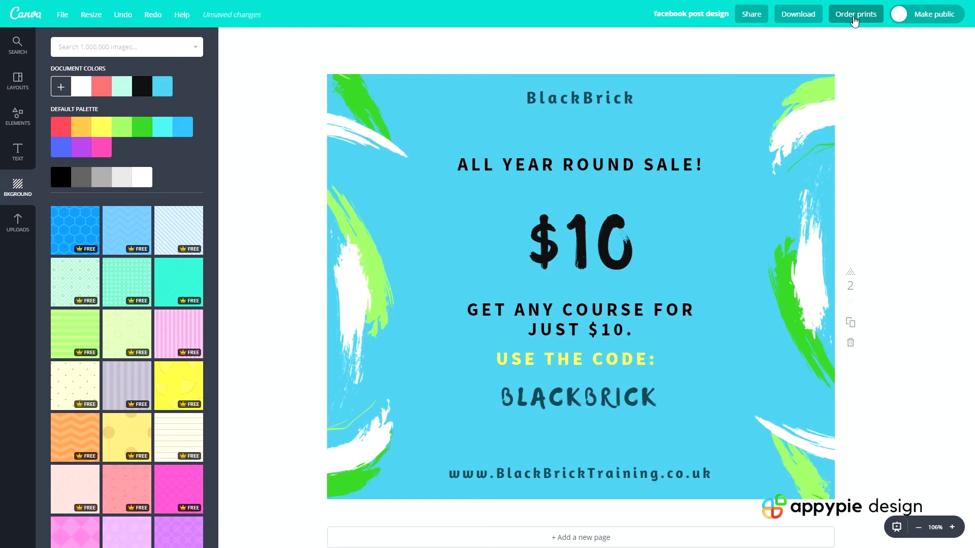
click(855, 19)
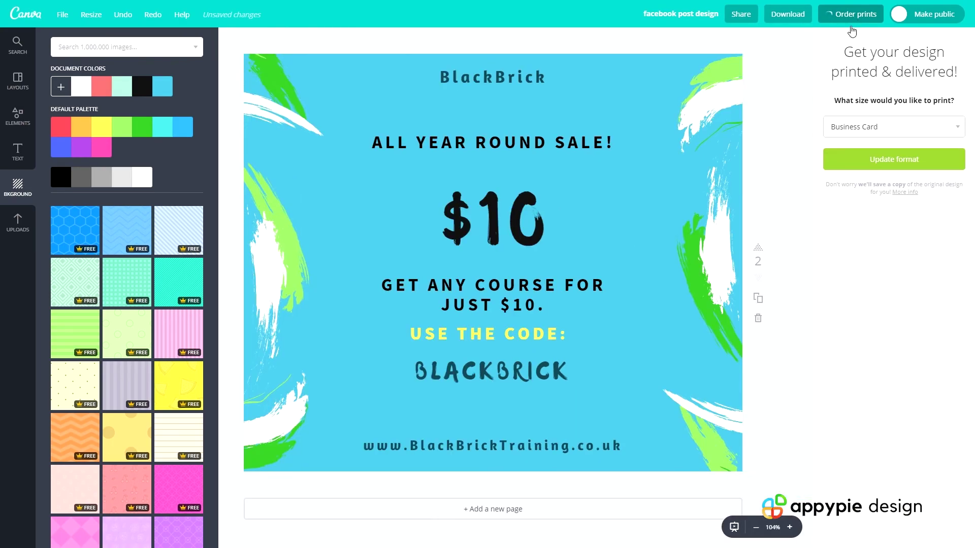
click(884, 132)
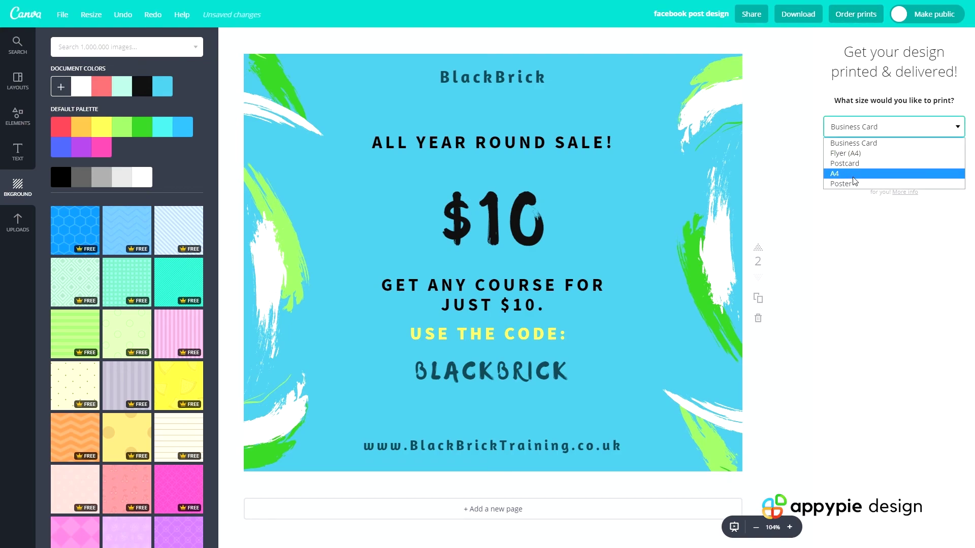
click(848, 197)
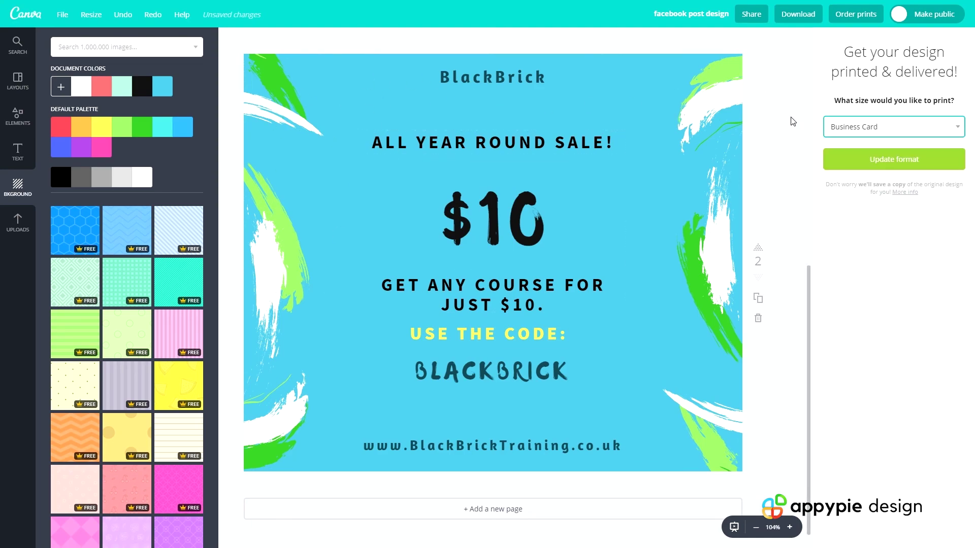
click(857, 13)
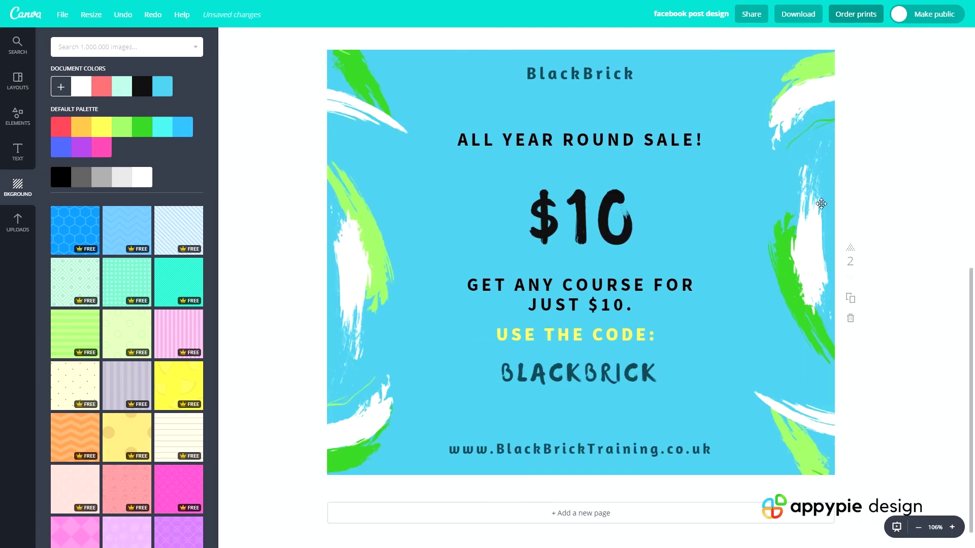